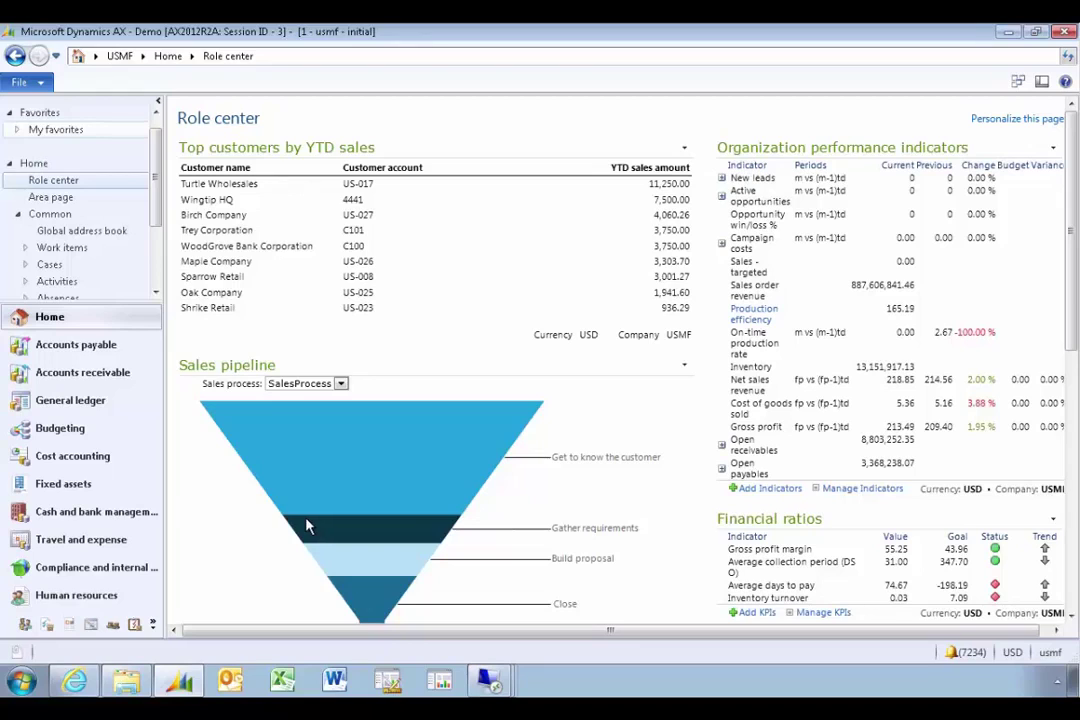
Open the Home area page, then switch to remote desktop Session 4 and its Role center.
click(191, 56)
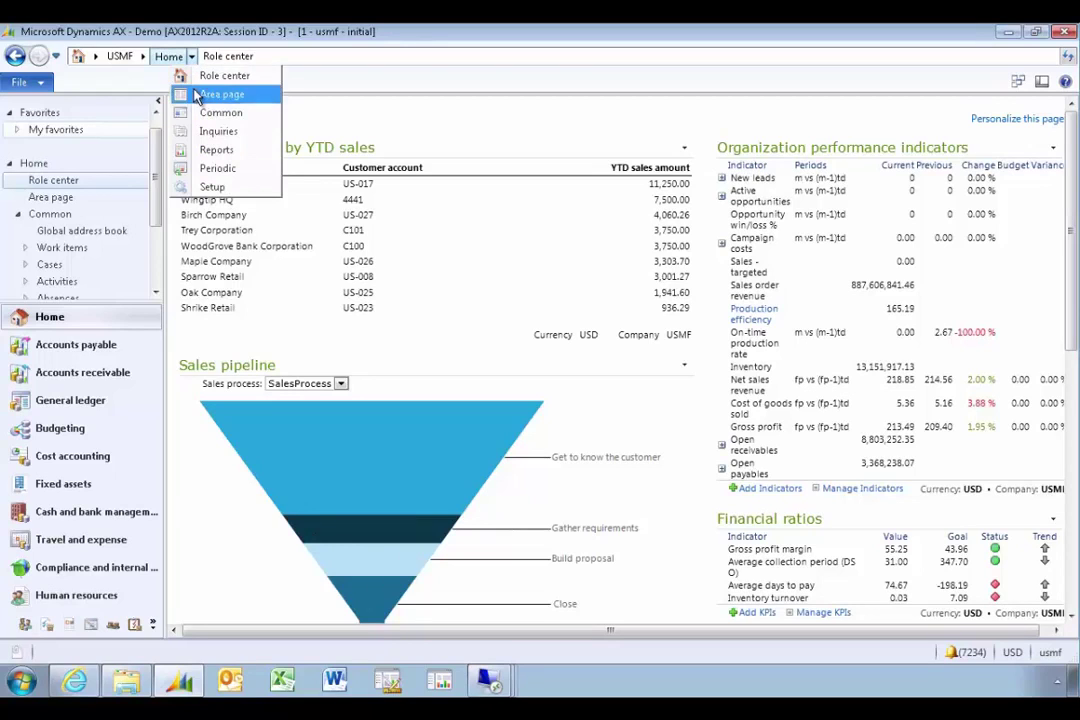
click(199, 94)
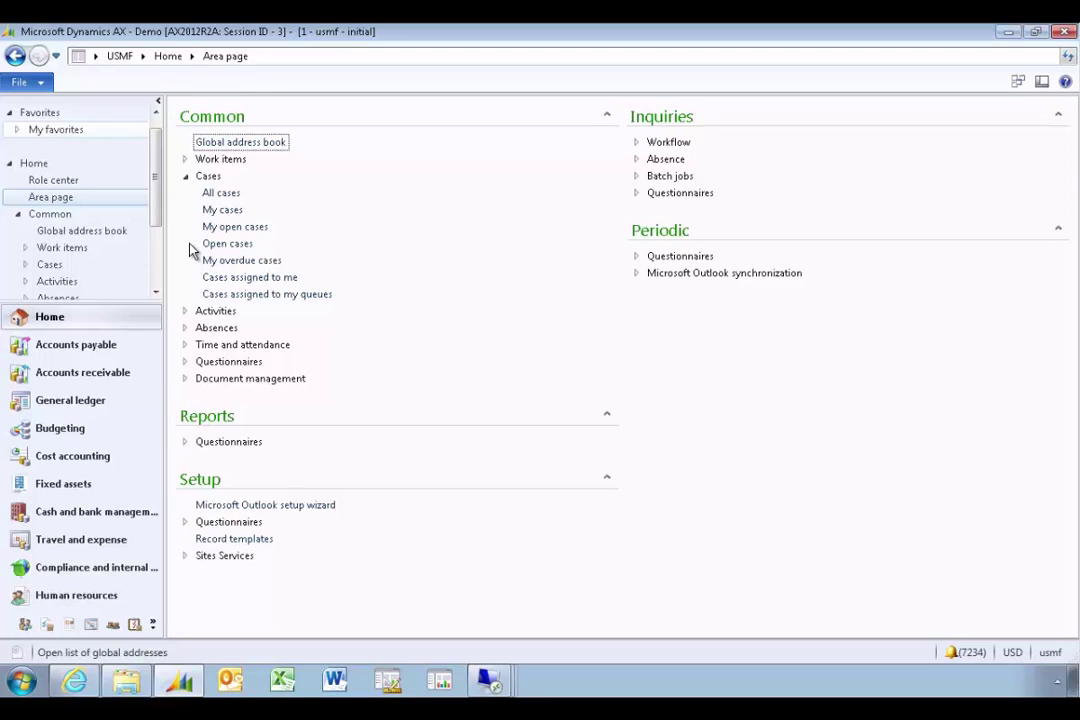
click(488, 681)
click(477, 643)
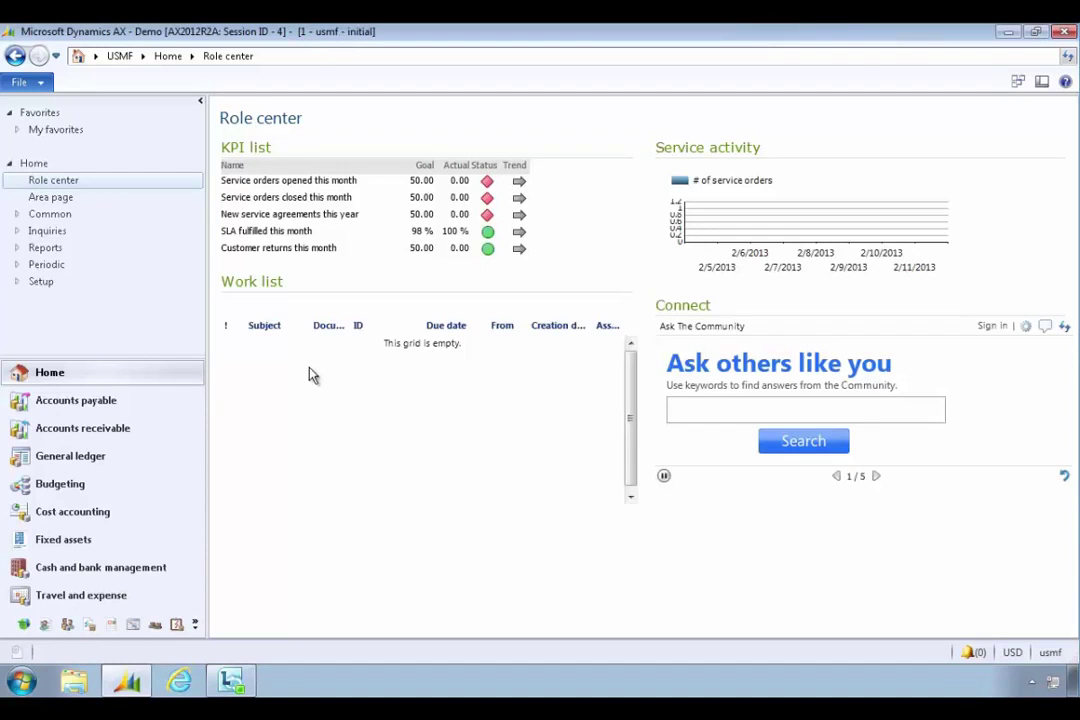
Open the Accounts receivable All sales orders list.
click(127, 428)
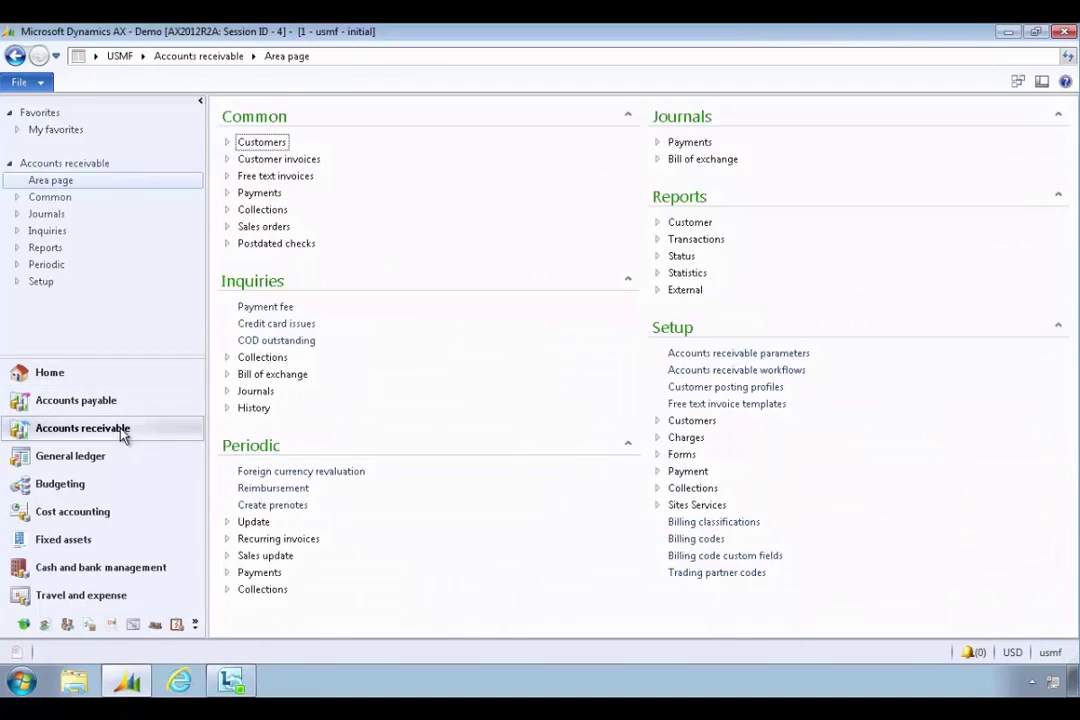
click(228, 227)
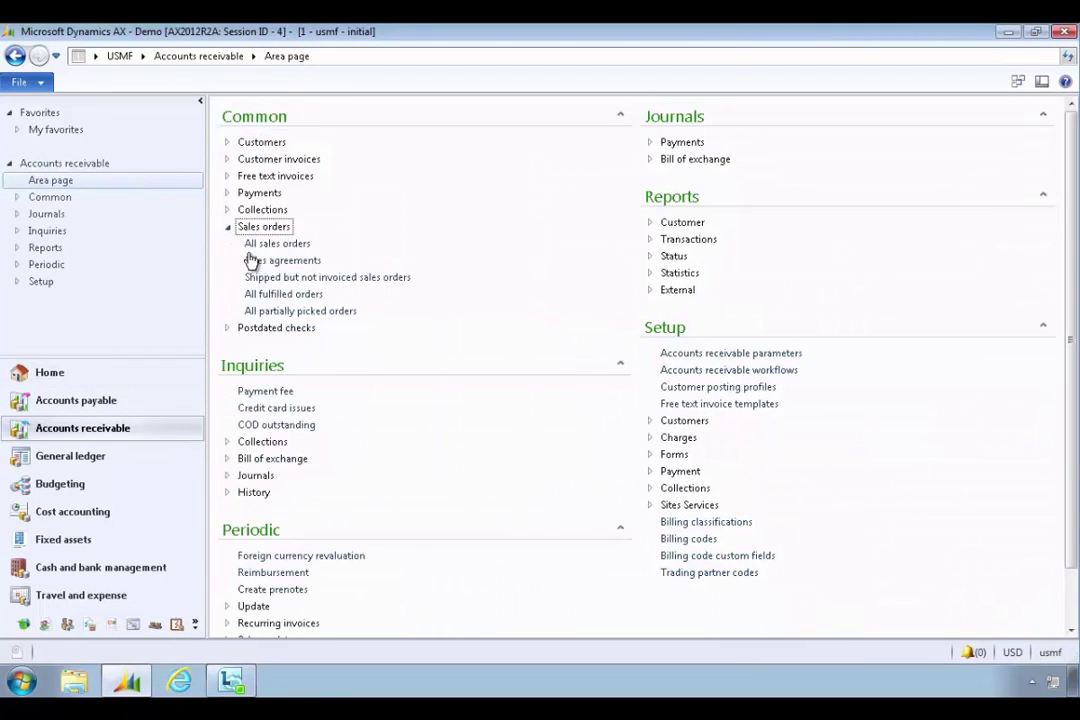
click(252, 244)
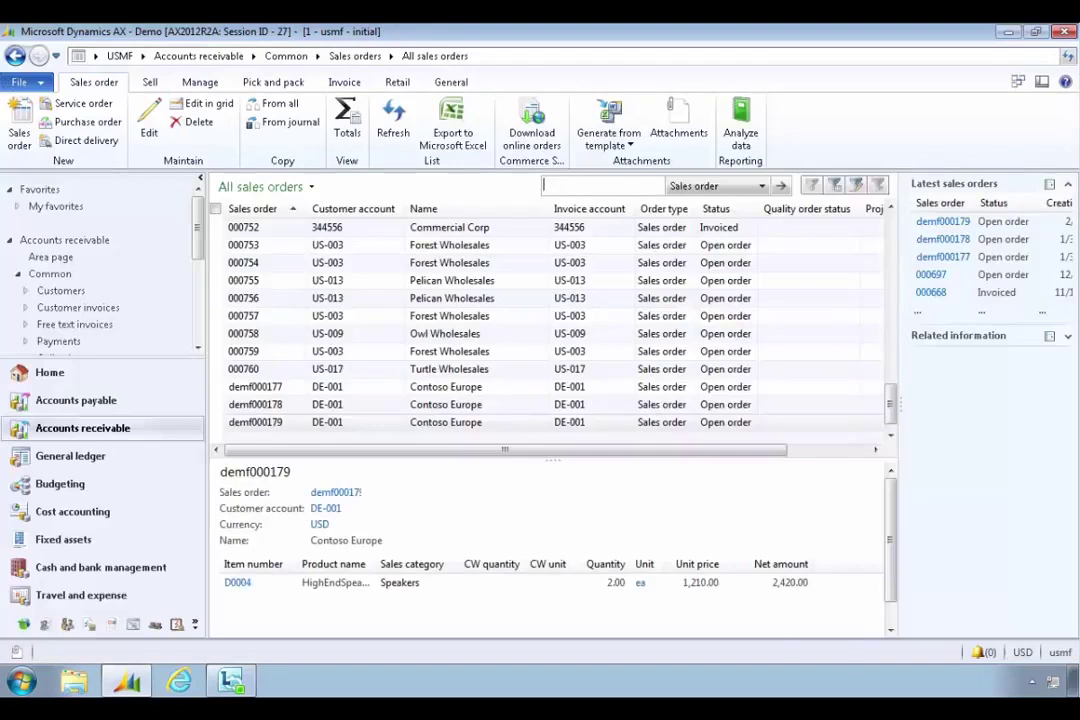
Select Turtle Wholesales' sales order 000760 and show its Cases options under General.
click(255, 370)
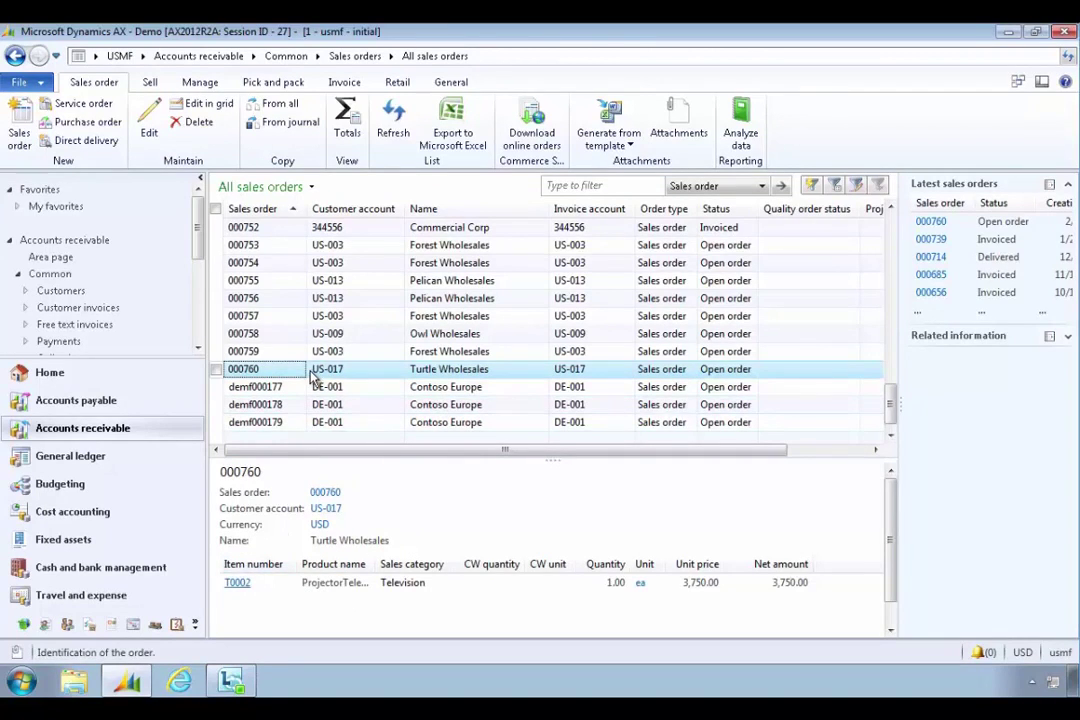
click(265, 369)
click(440, 84)
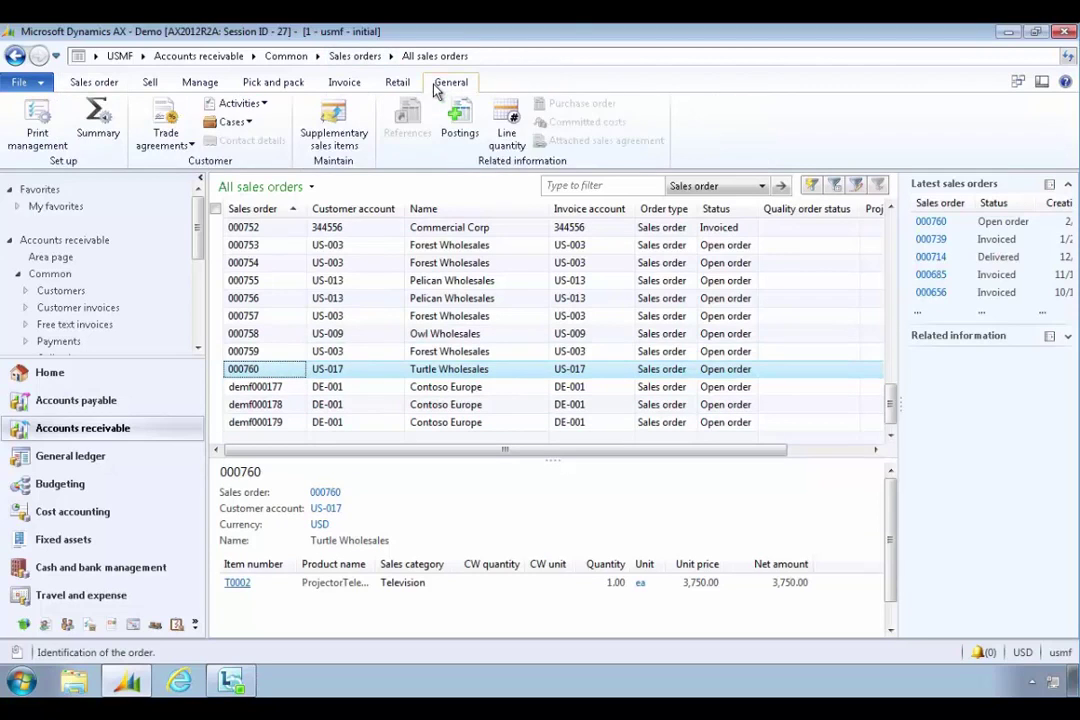
click(235, 121)
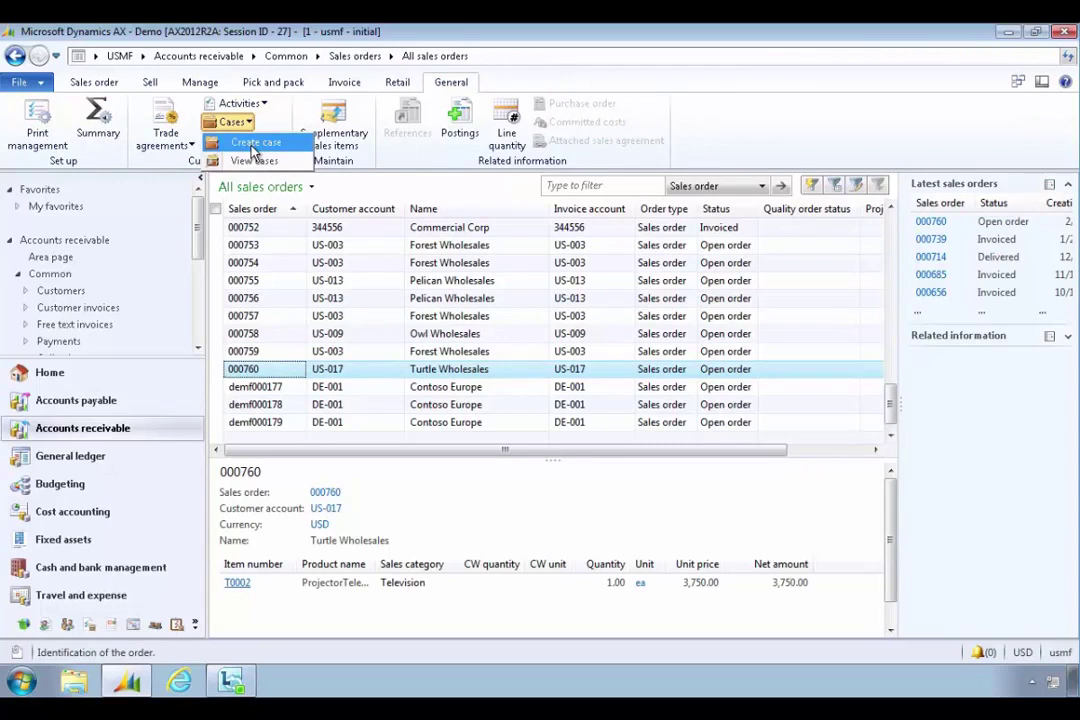
Create a case for order 000760 with category Sales > CustServ > Inquiries > TV > Projector.
click(252, 146)
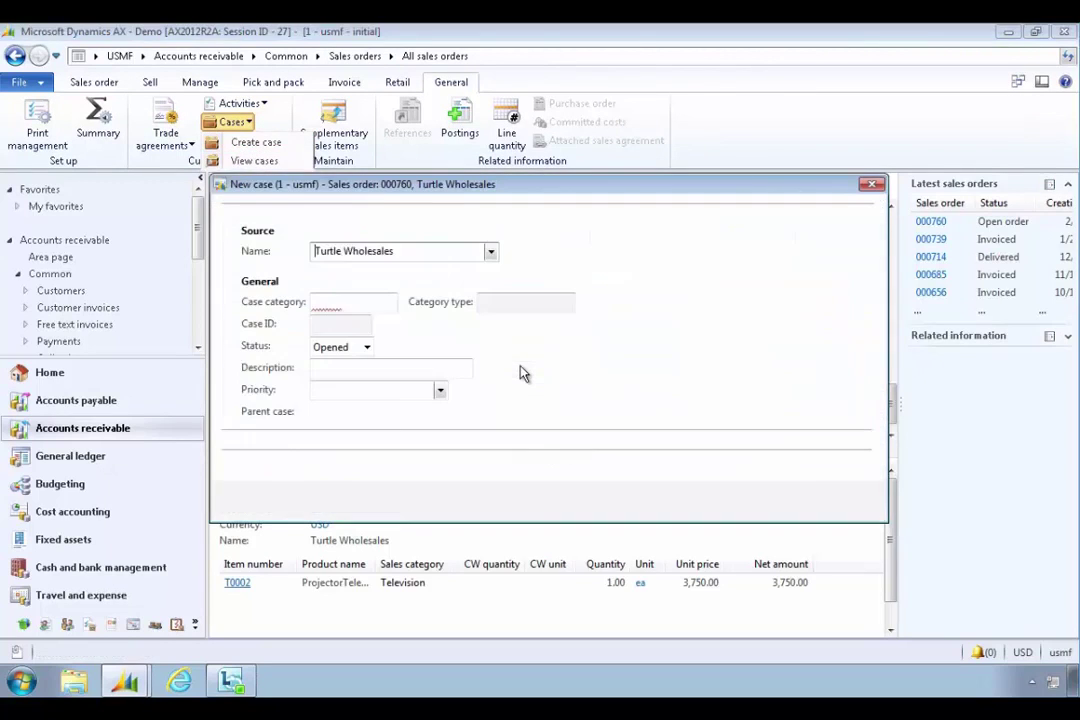
click(390, 303)
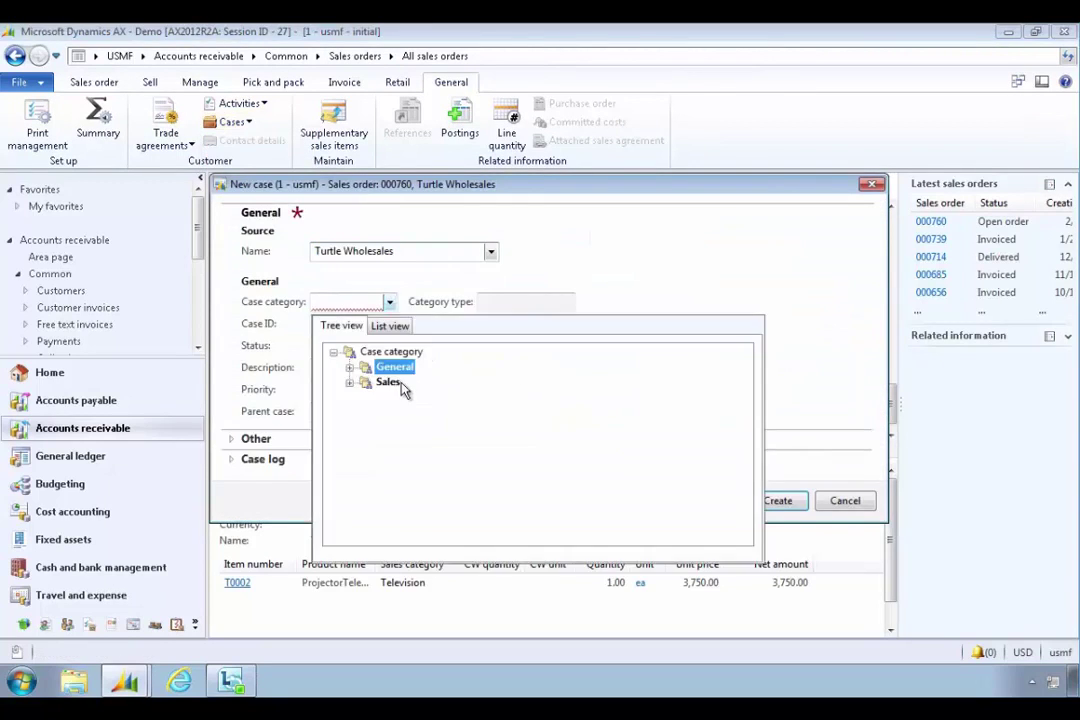
click(349, 382)
click(366, 398)
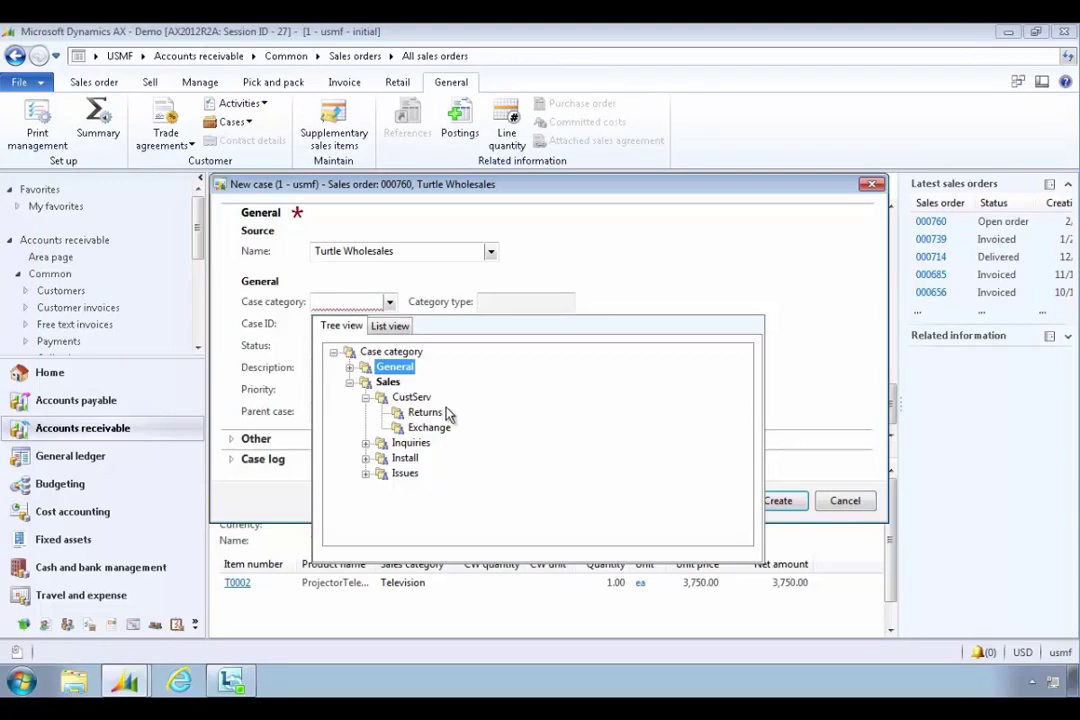
click(366, 443)
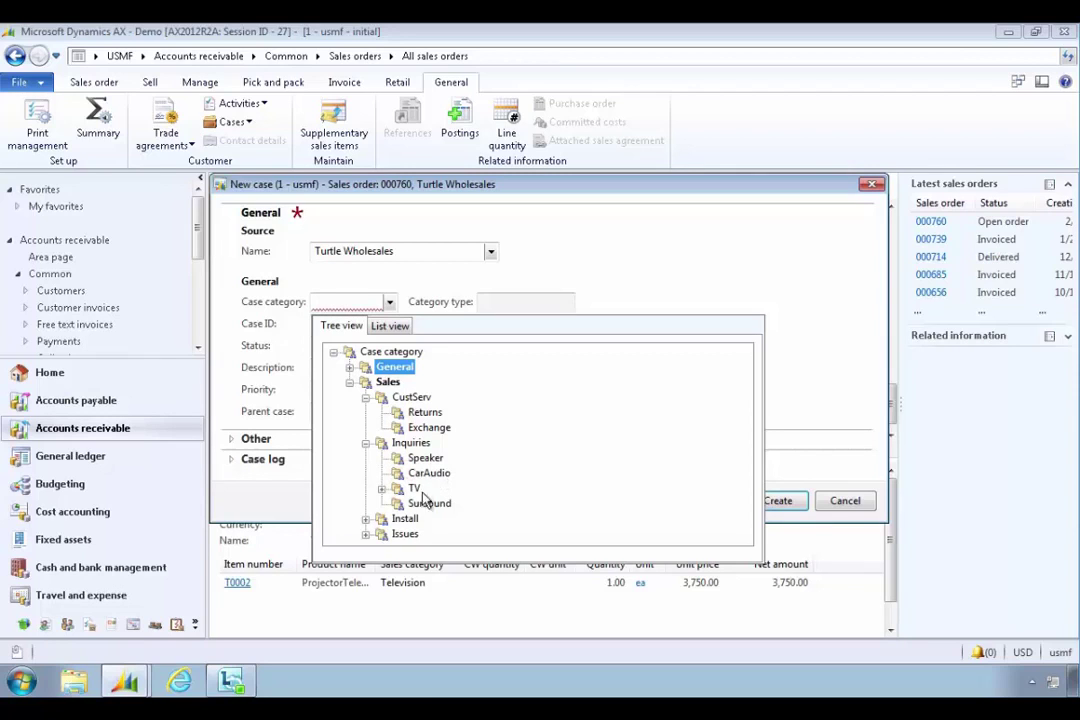
click(381, 488)
click(444, 503)
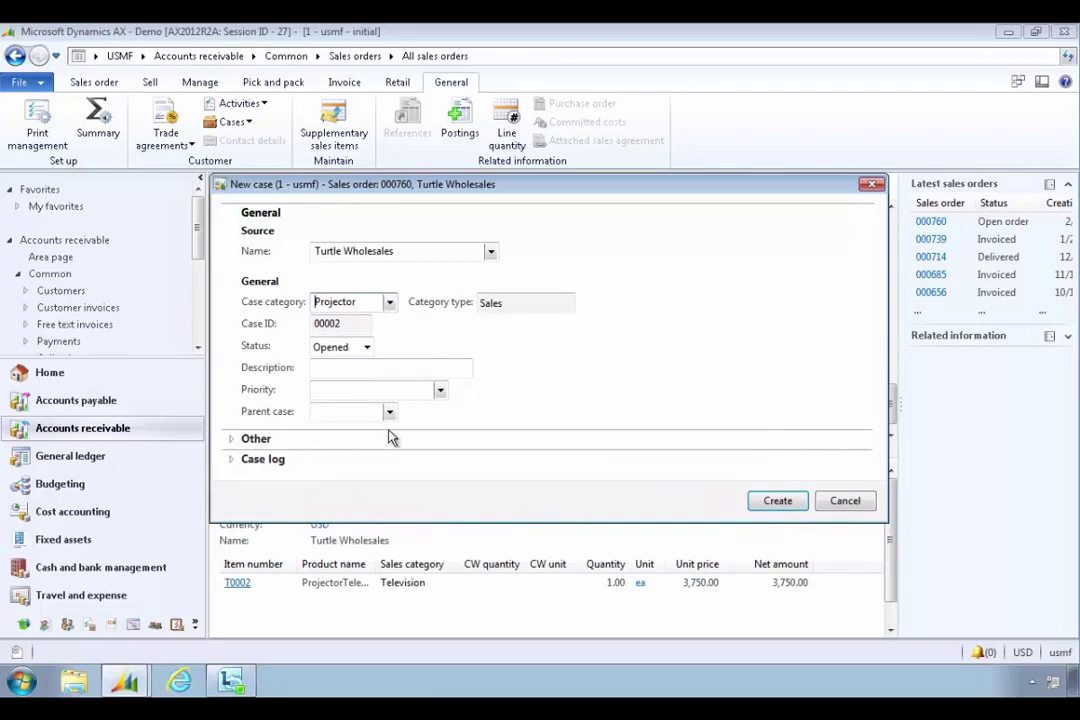
drag(402, 184, 292, 121)
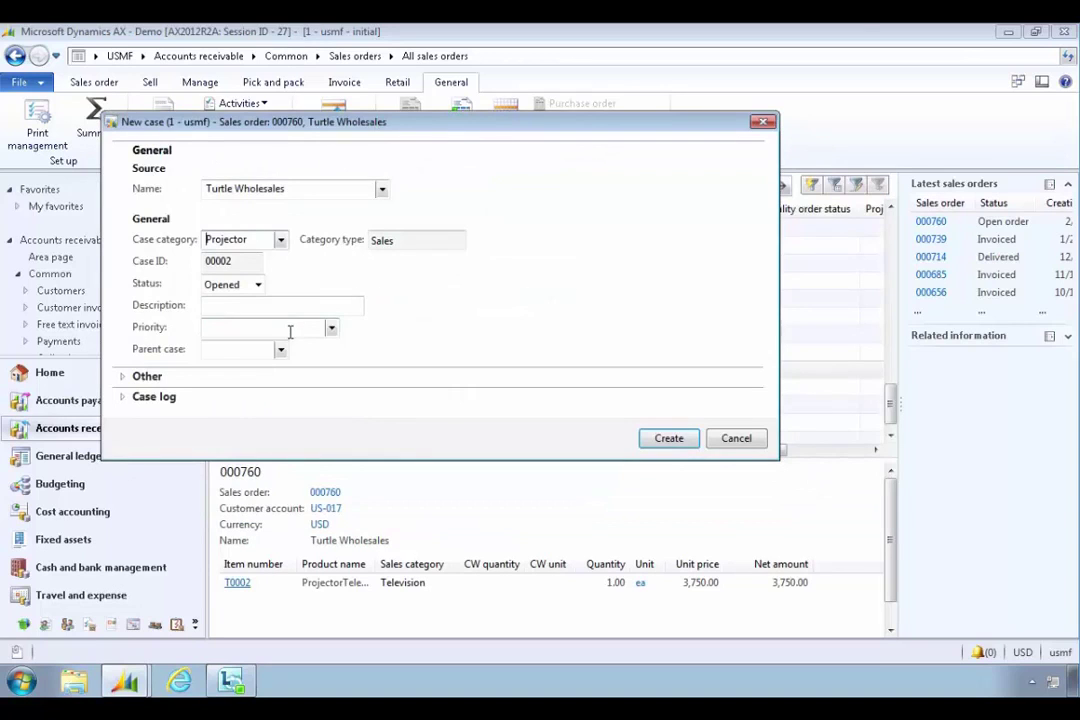
Under Other details, assign the sales manager as Employee responsible, leaving priority unset.
click(124, 376)
click(347, 438)
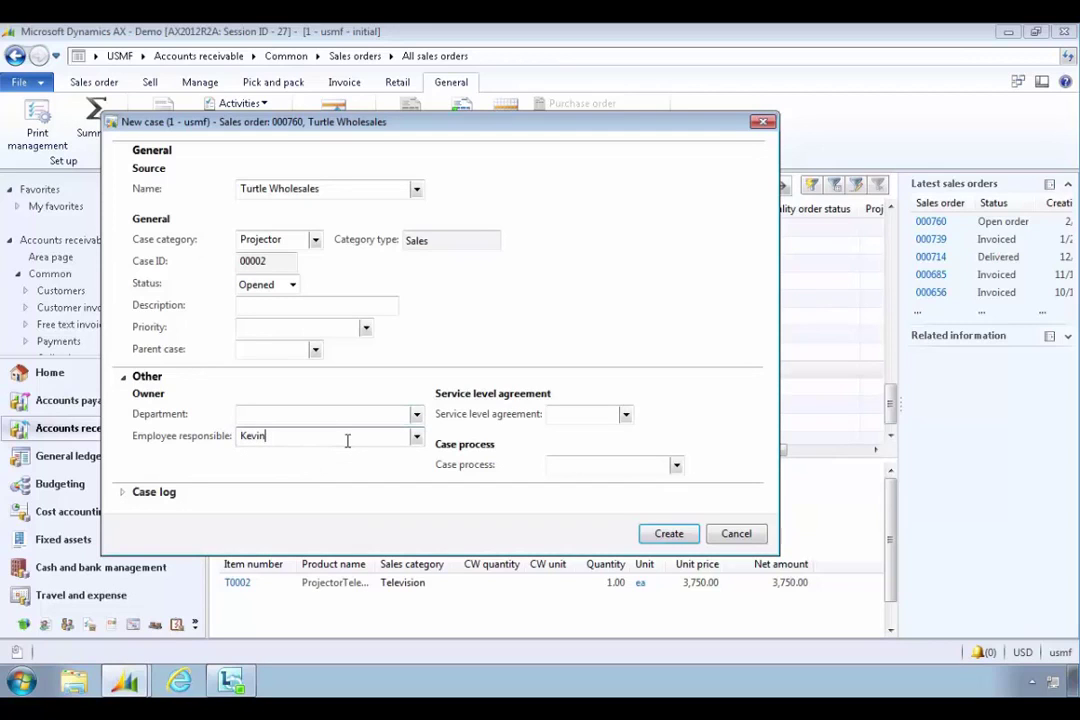
key(Tab)
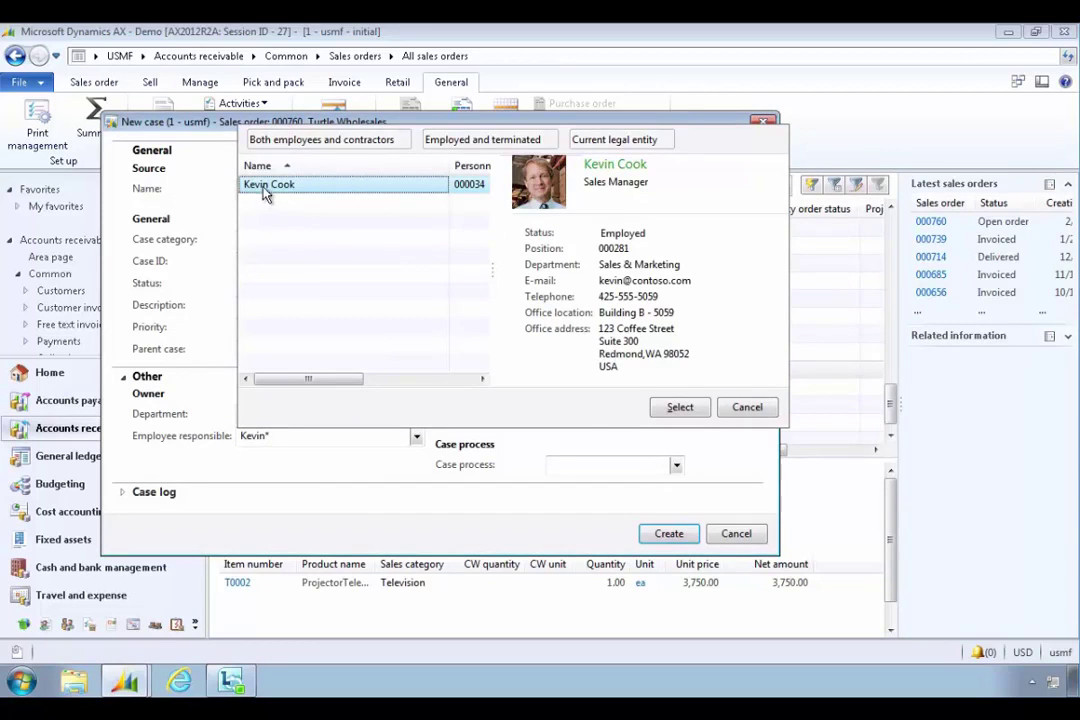
click(678, 408)
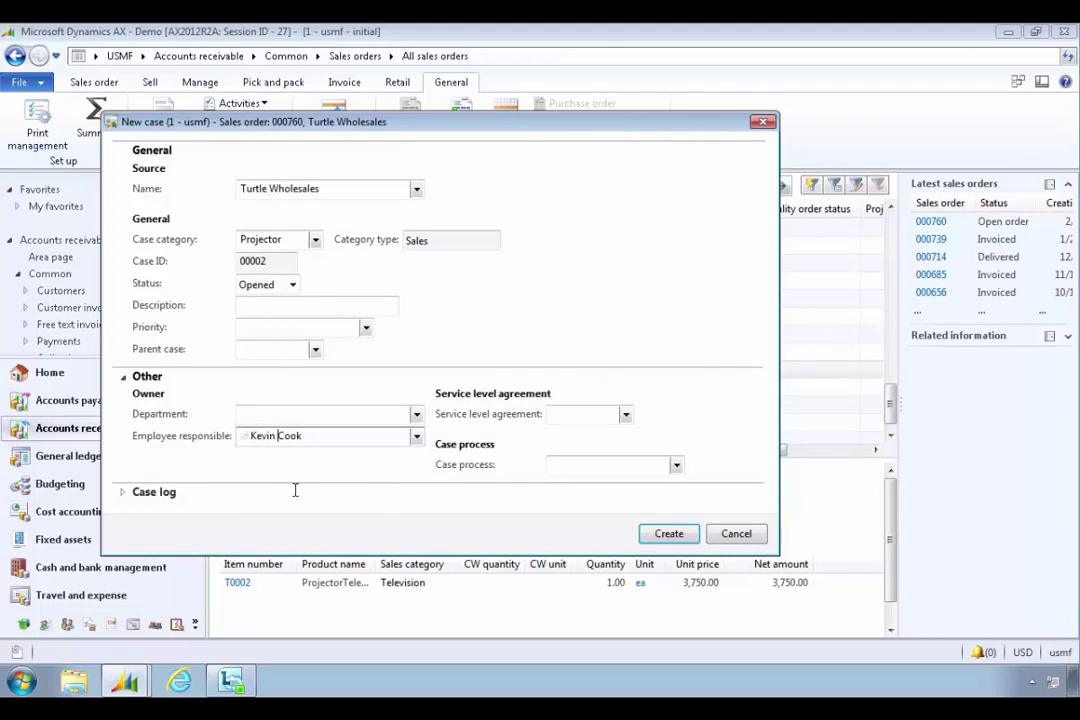
click(366, 330)
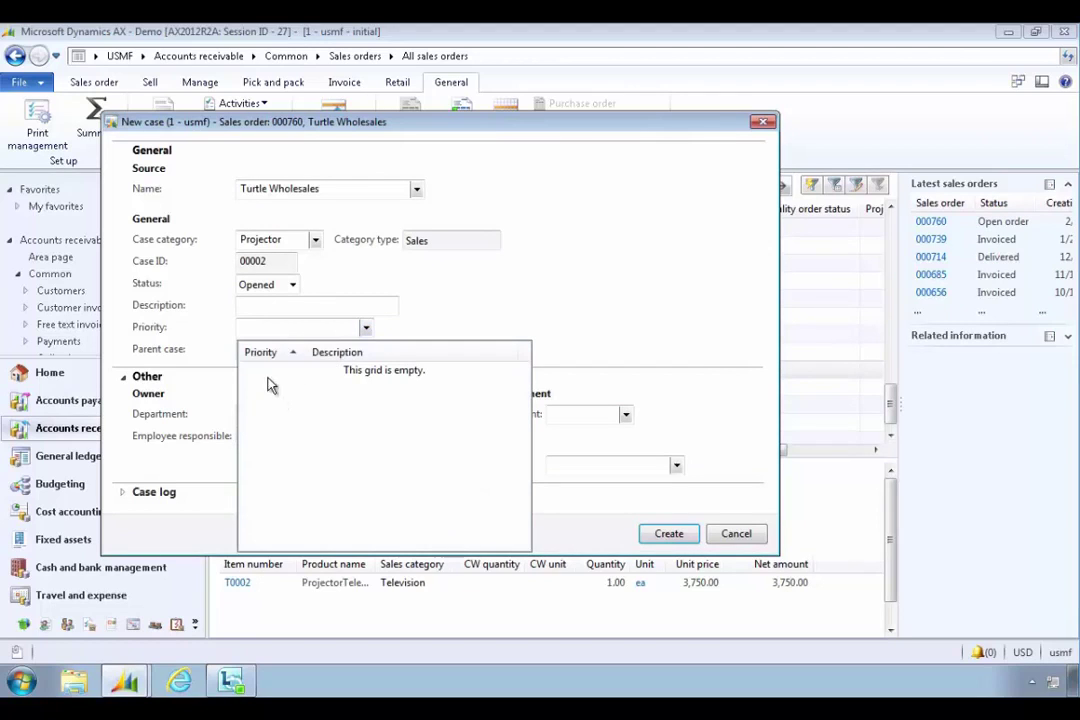
click(253, 330)
Enter 'Looking for accessories' as the case description.
click(260, 305)
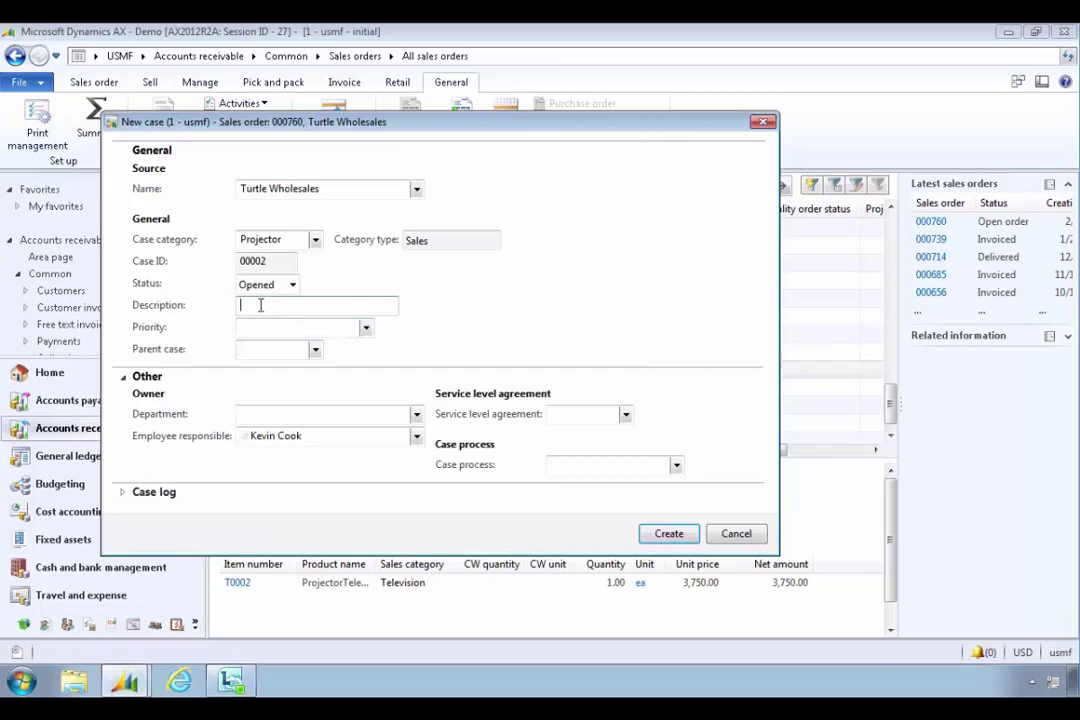
text(Looking for accessories)
key(Tab)
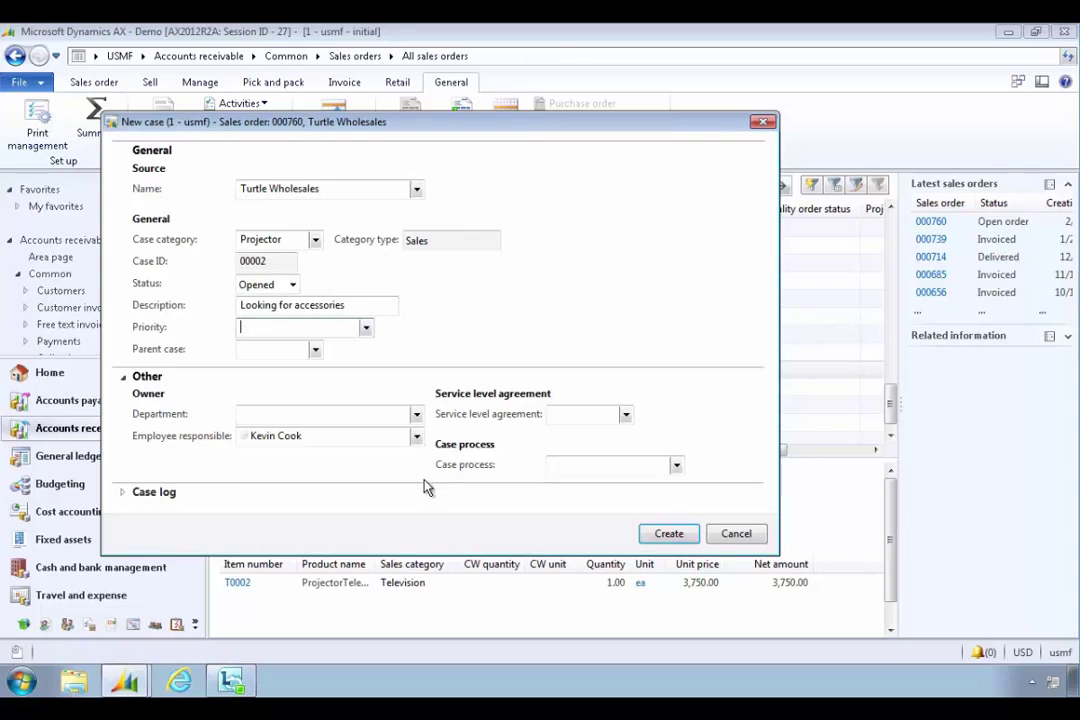
click(624, 415)
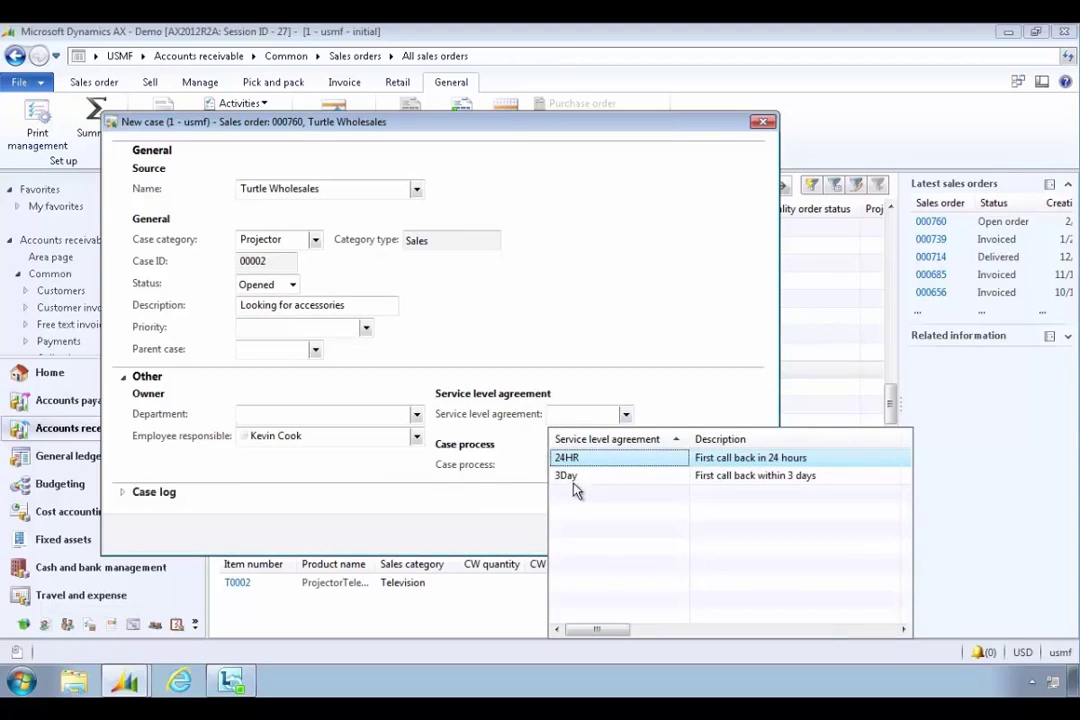
Apply the 24HR service level agreement and leave Case process empty.
click(570, 458)
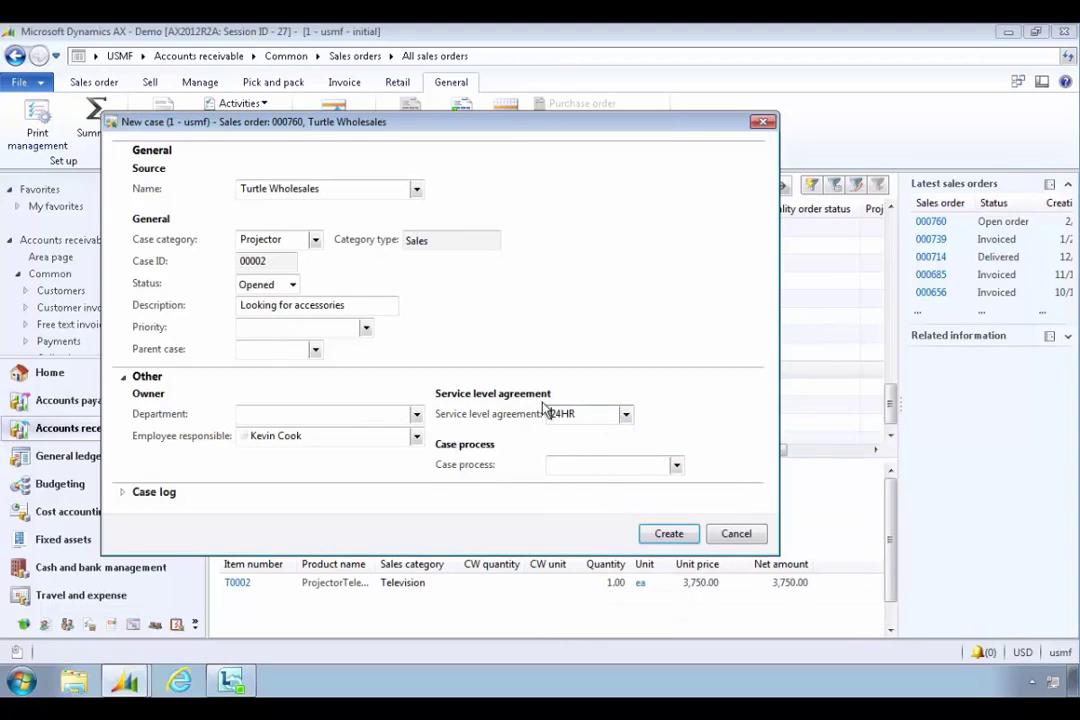
click(610, 466)
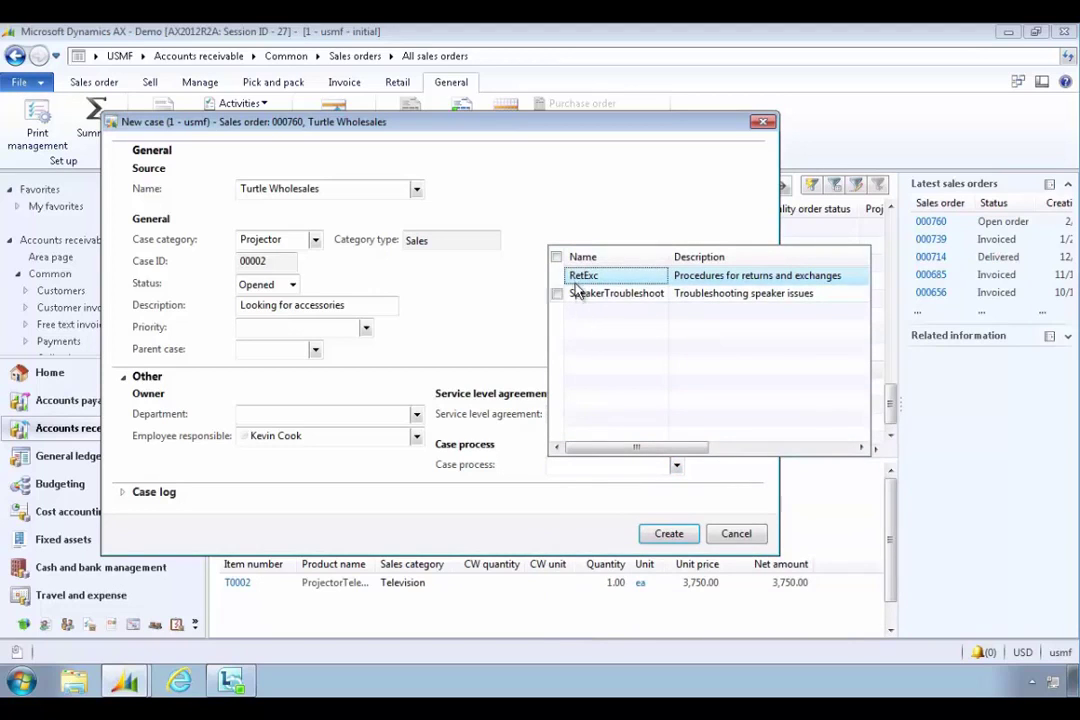
click(556, 467)
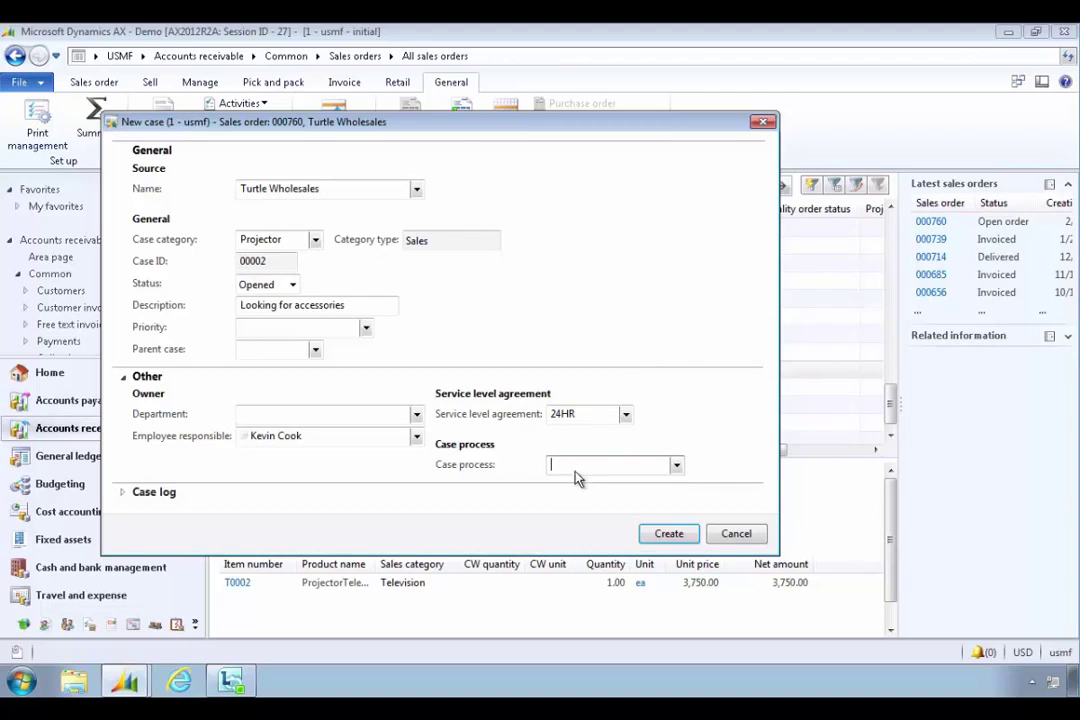
drag(455, 124, 477, 105)
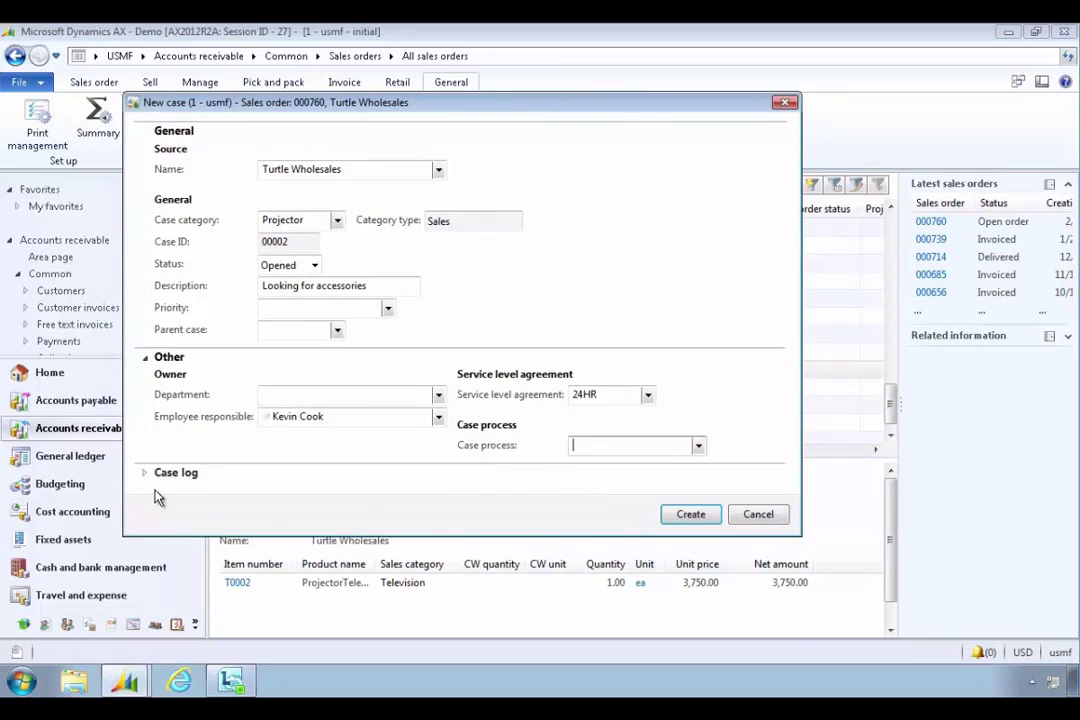
click(176, 473)
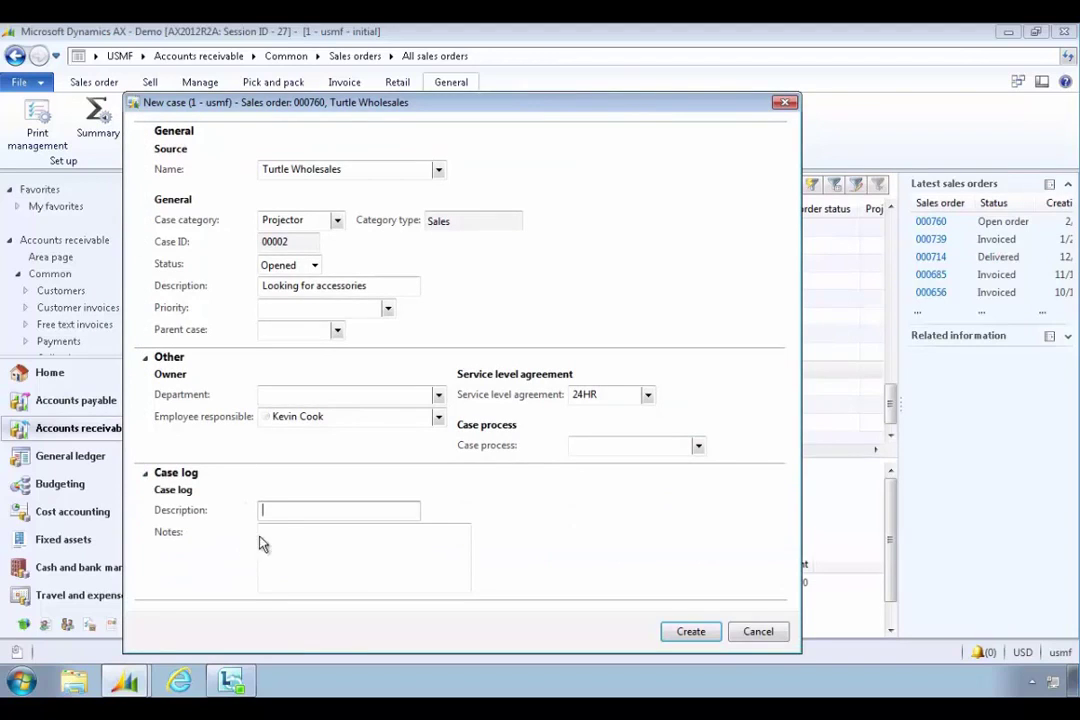
Add the case log note 'New item create' and create case 00002.
text(New item create)
key(Tab)
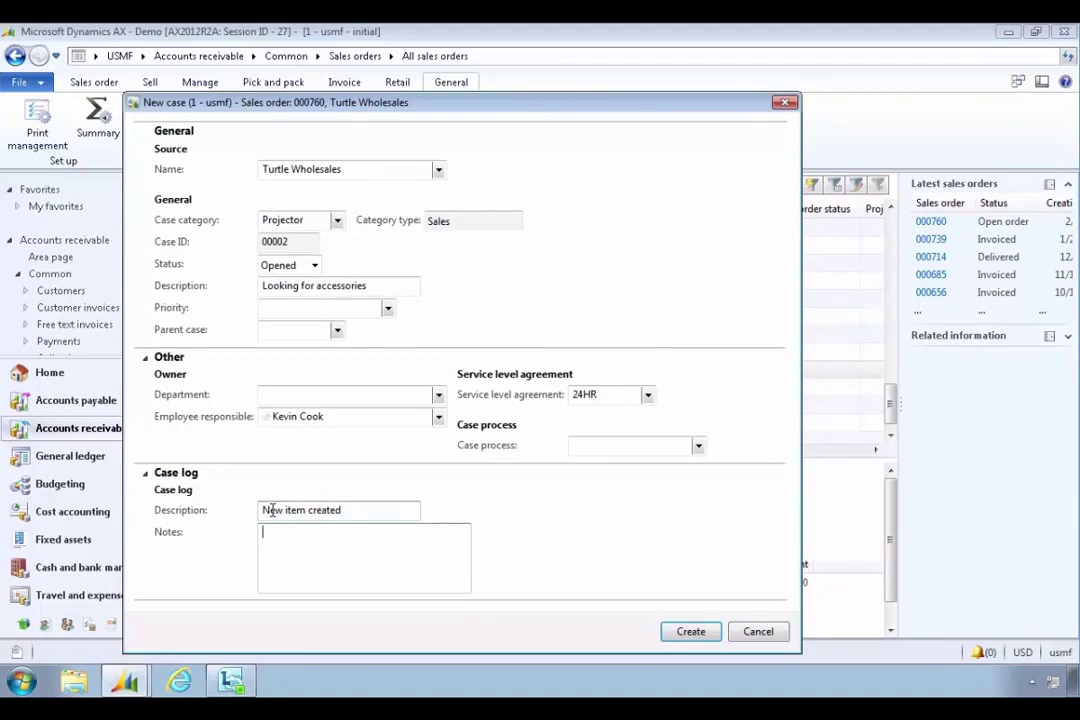
click(144, 475)
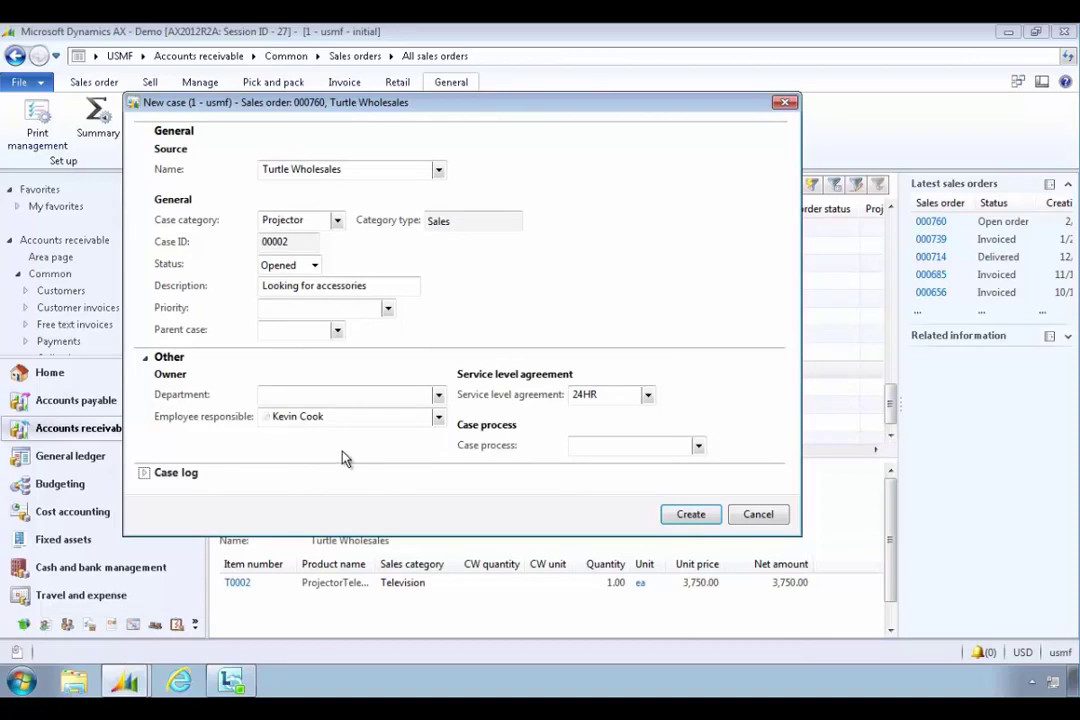
click(695, 518)
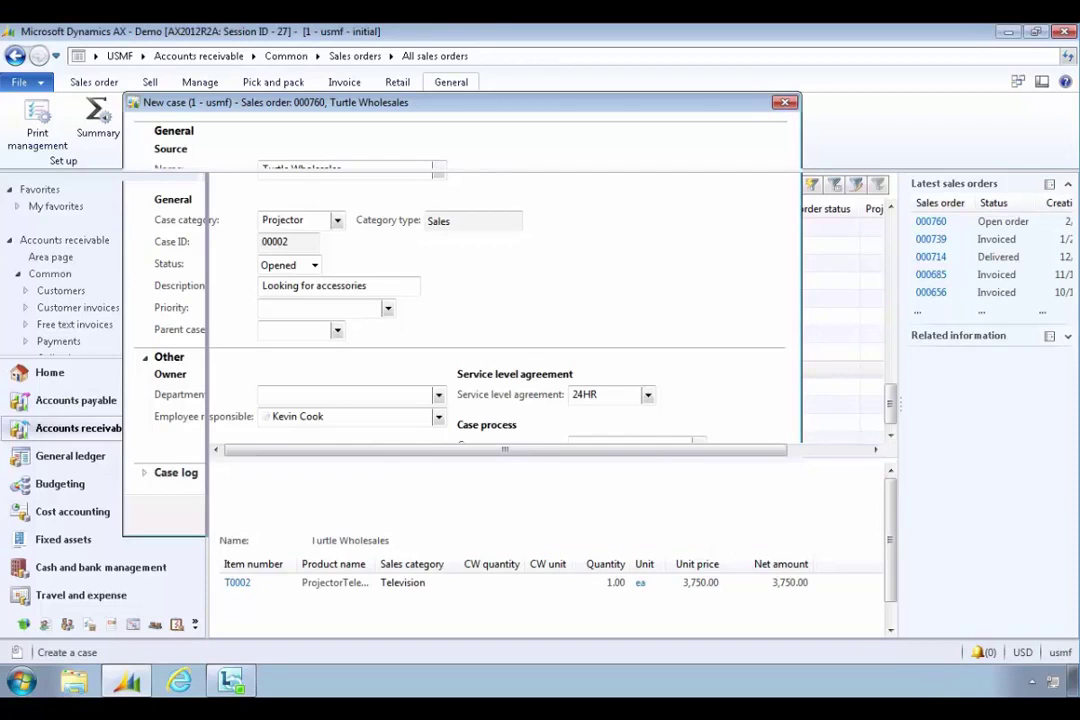
Maximize case 00002, switch it to edit mode, and check its customer and sales order associations.
click(1031, 38)
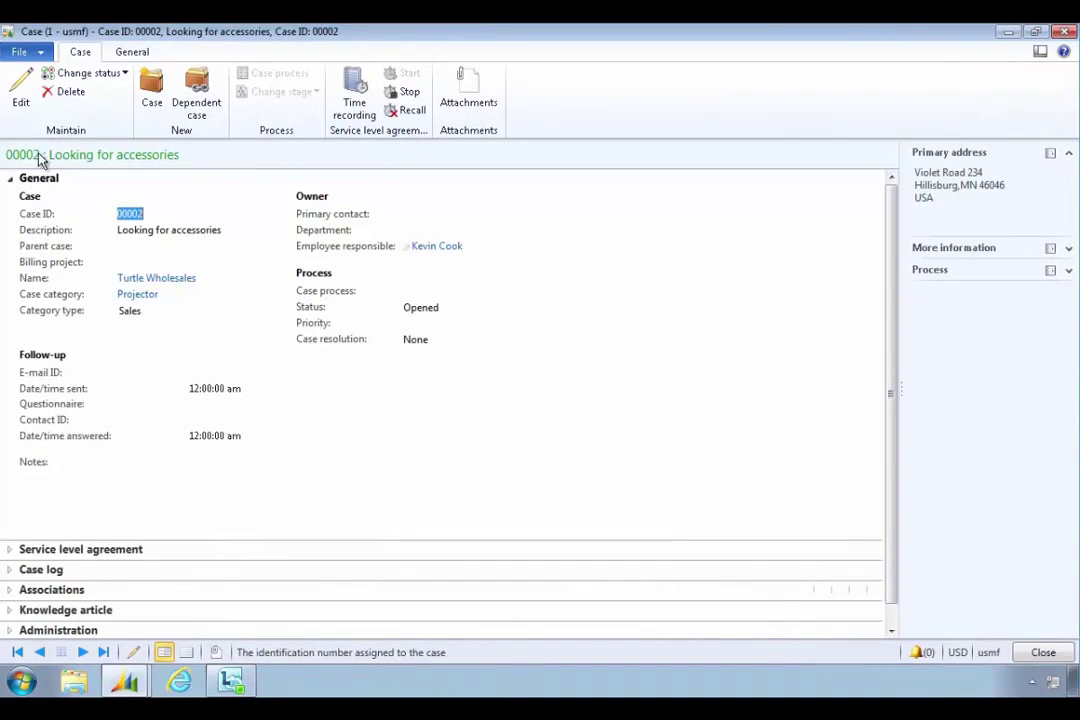
click(14, 94)
scroll(31, 560, down, 2)
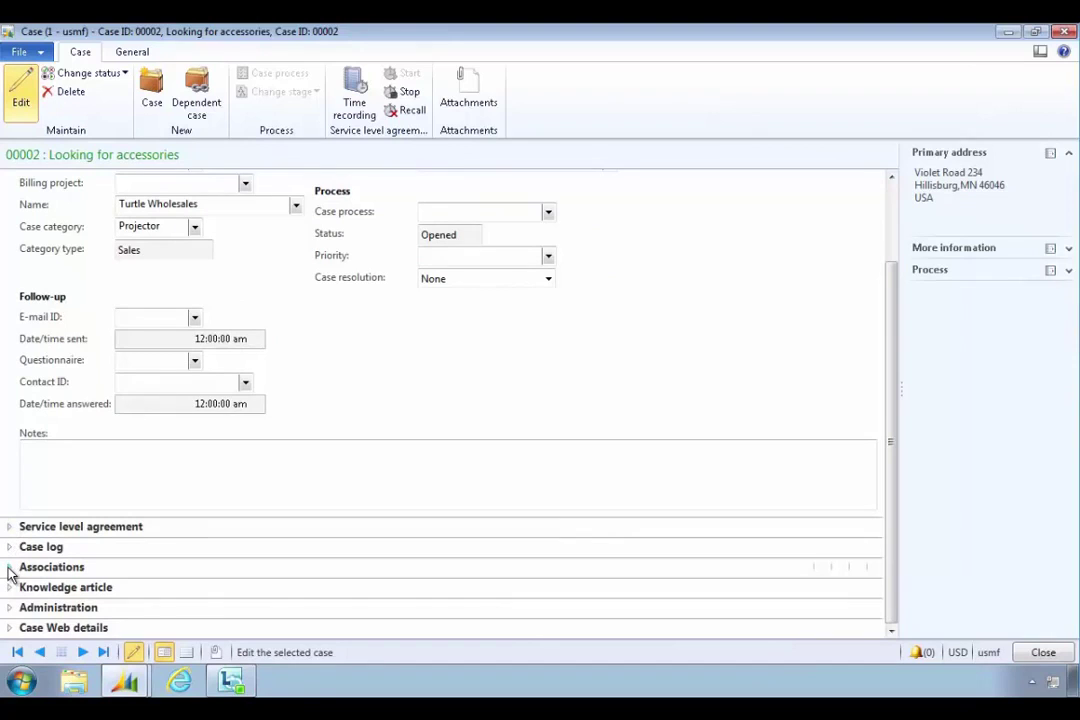
click(20, 570)
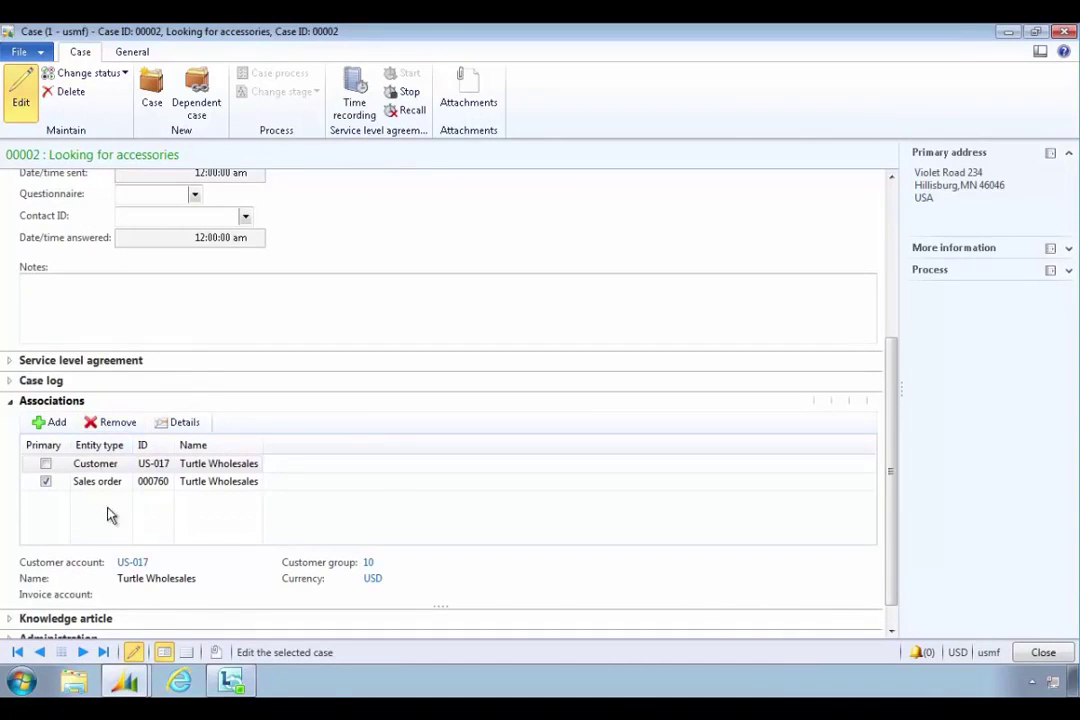
click(11, 402)
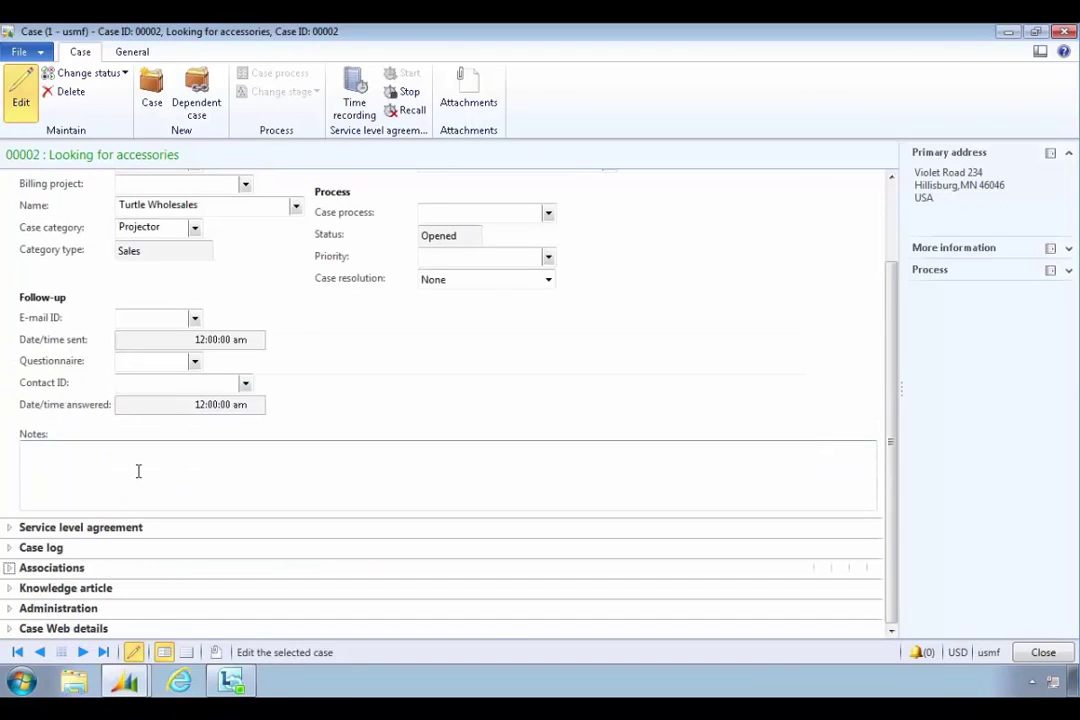
scroll(137, 472, up, 3)
scroll(138, 472, up, 1)
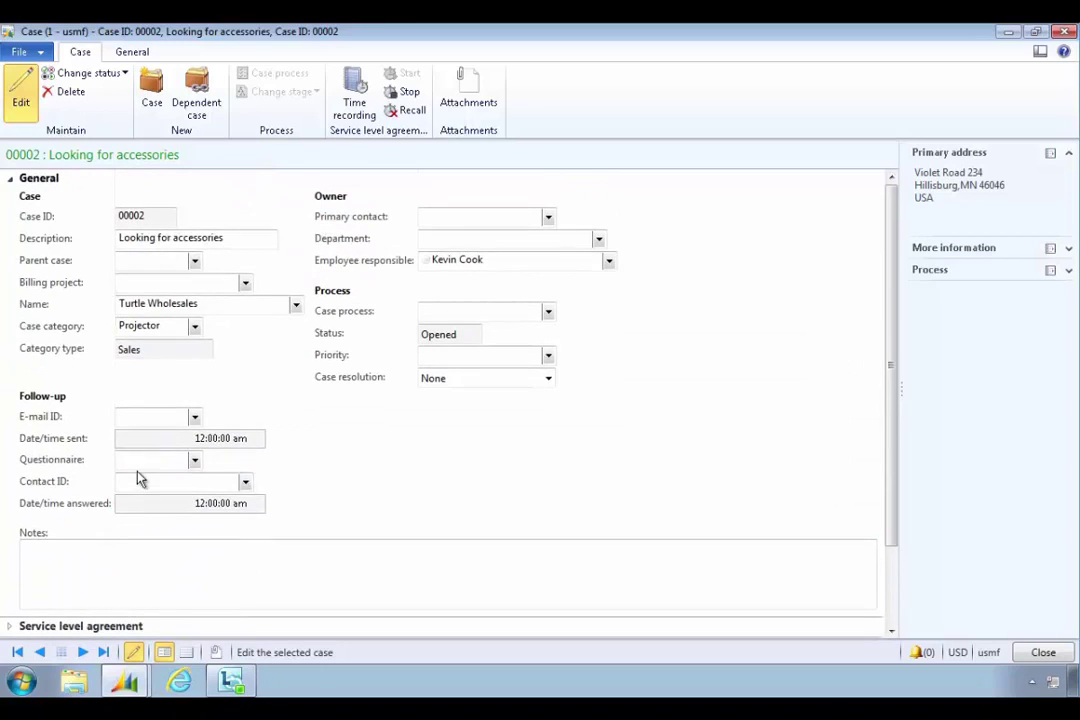
Draft a Lync instant message 'Hey please' to the responsible employee, then close the chat.
click(427, 262)
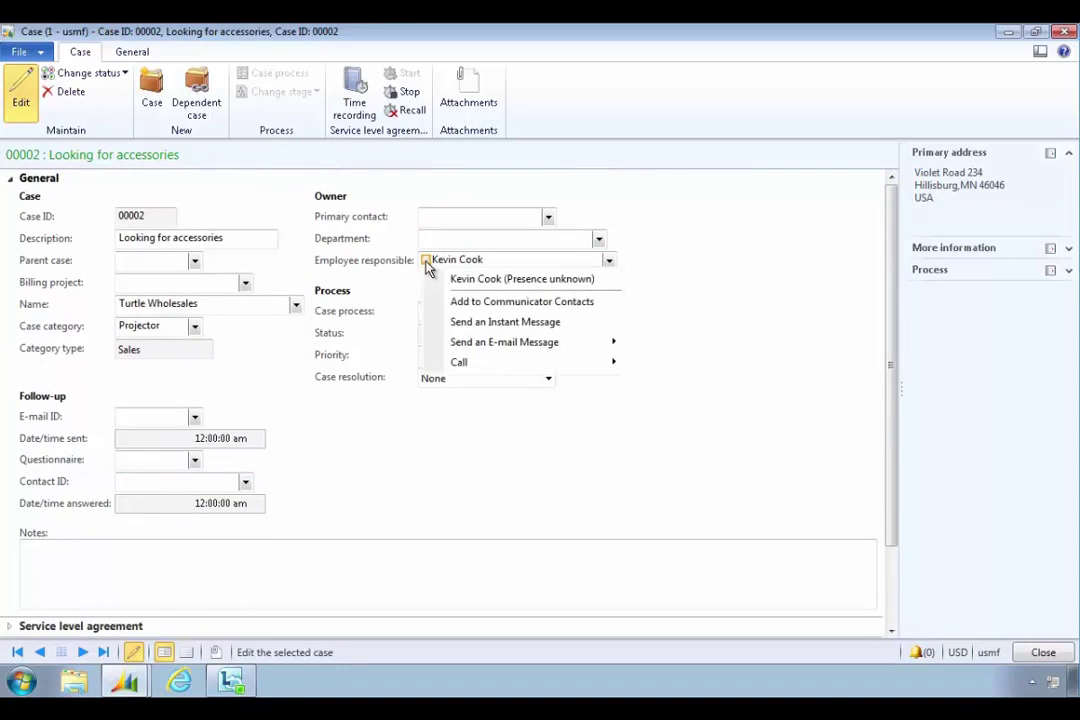
click(481, 323)
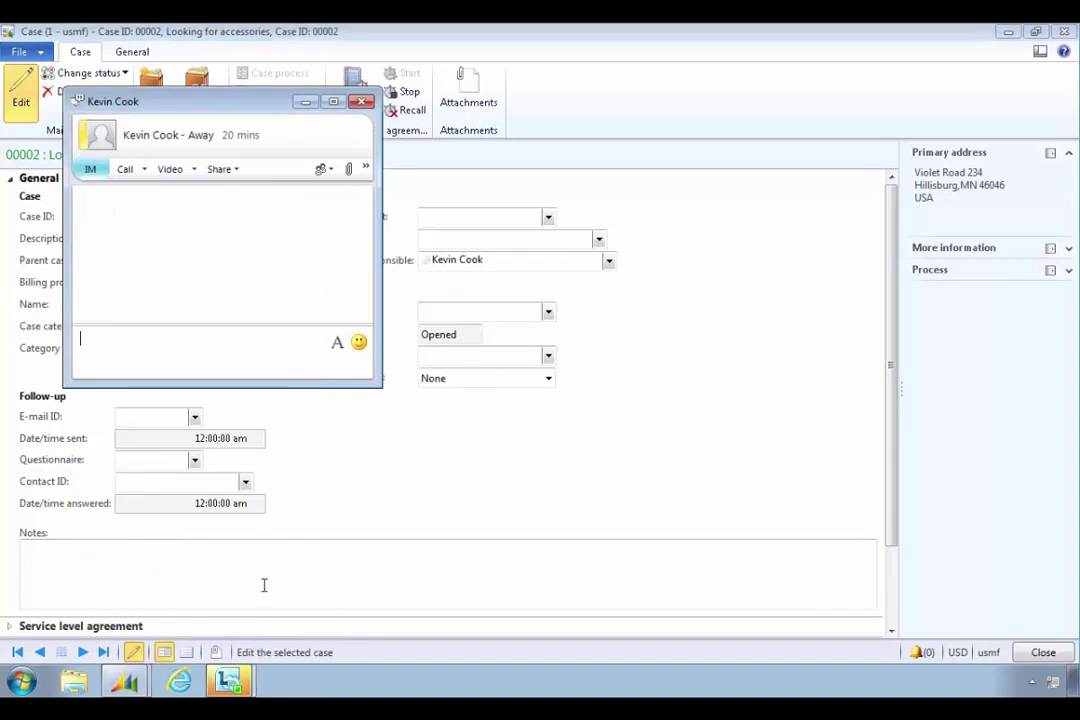
text(Hey please follow up case)
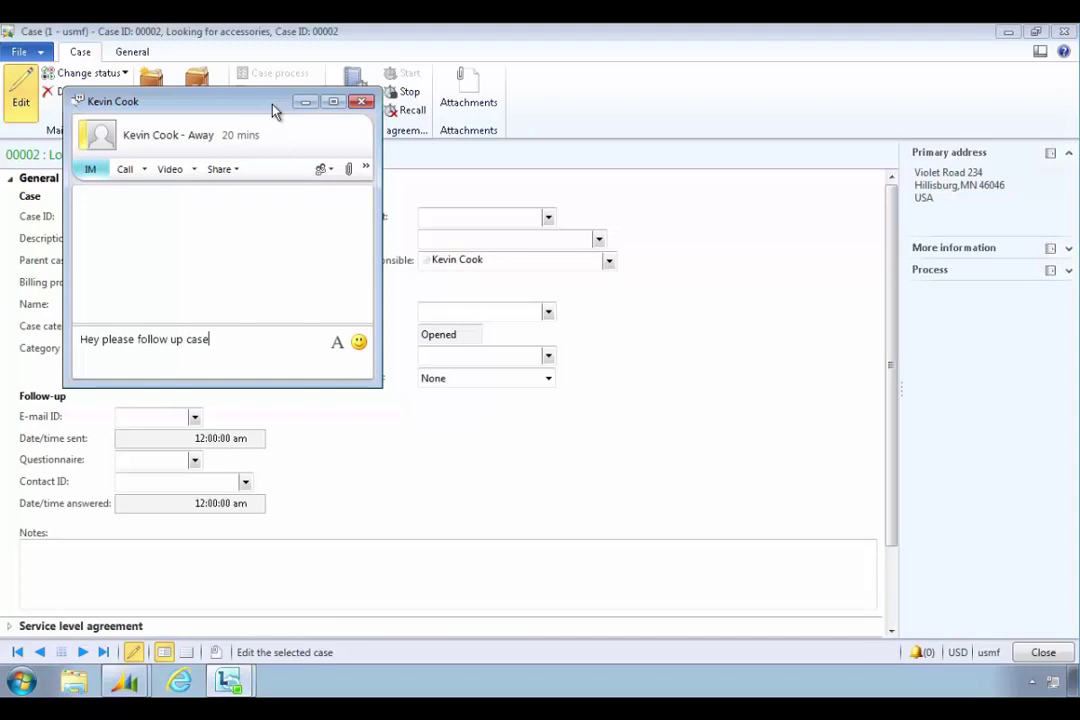
drag(270, 106, 477, 201)
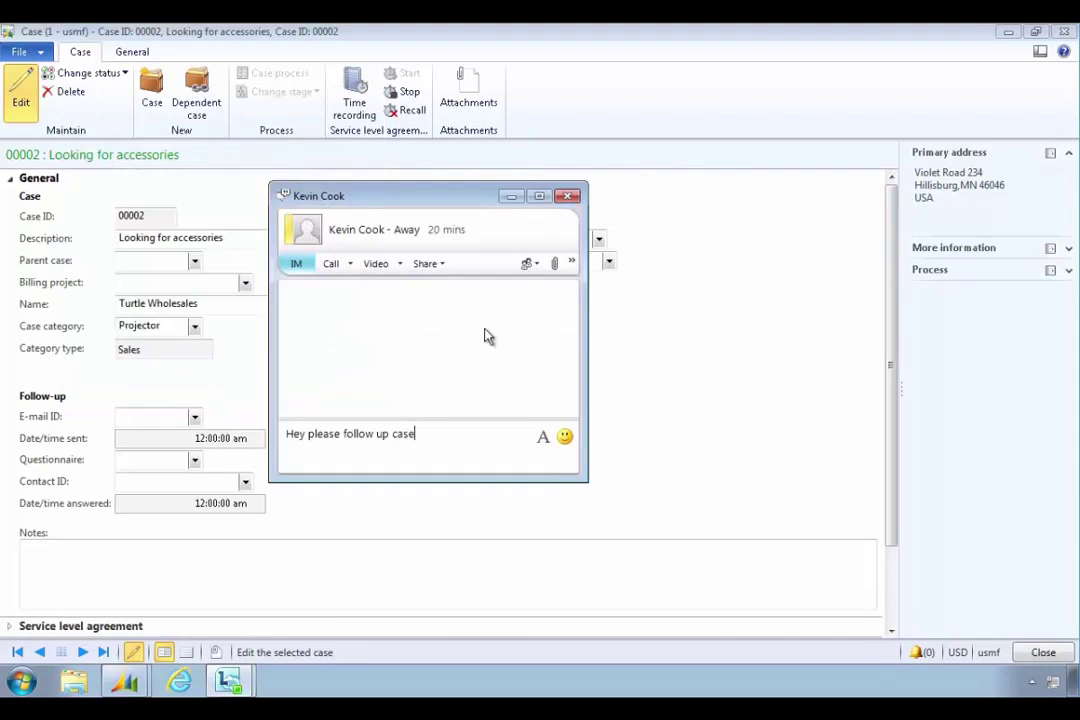
click(569, 197)
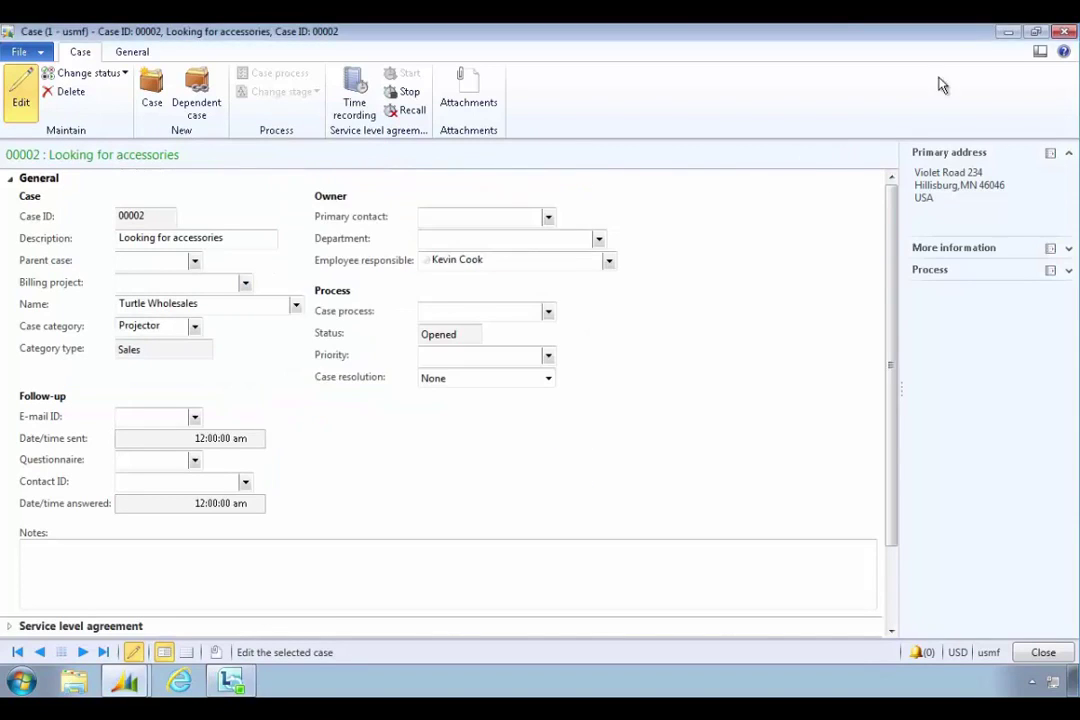
Close the case form and return to the Home area page.
click(1066, 31)
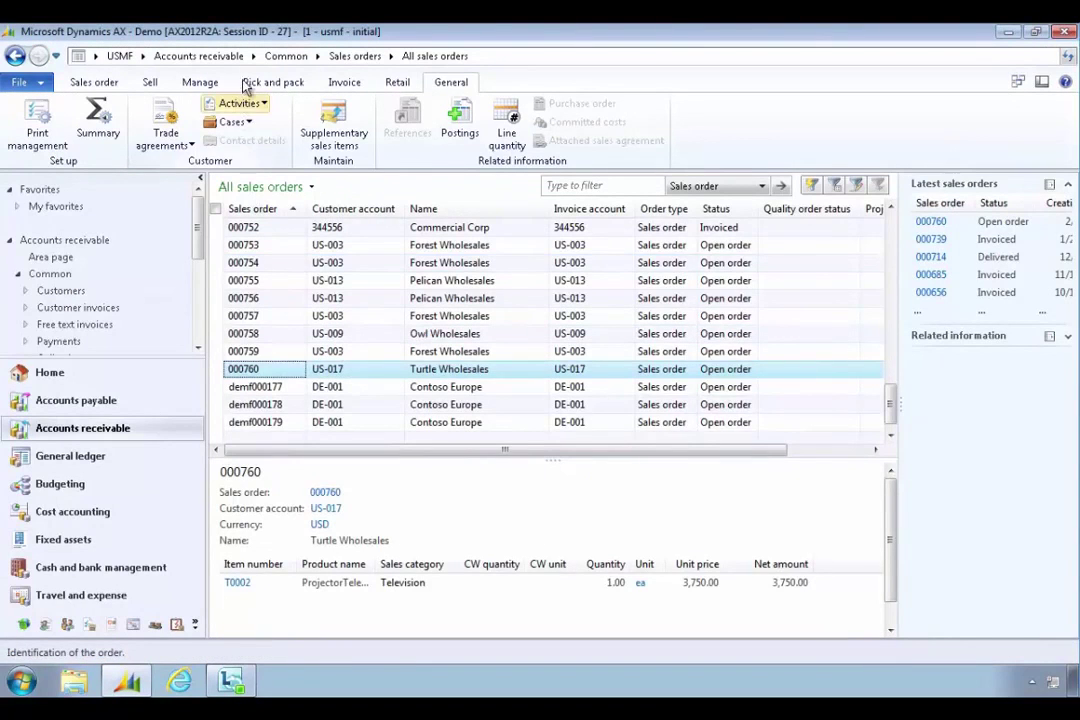
click(58, 374)
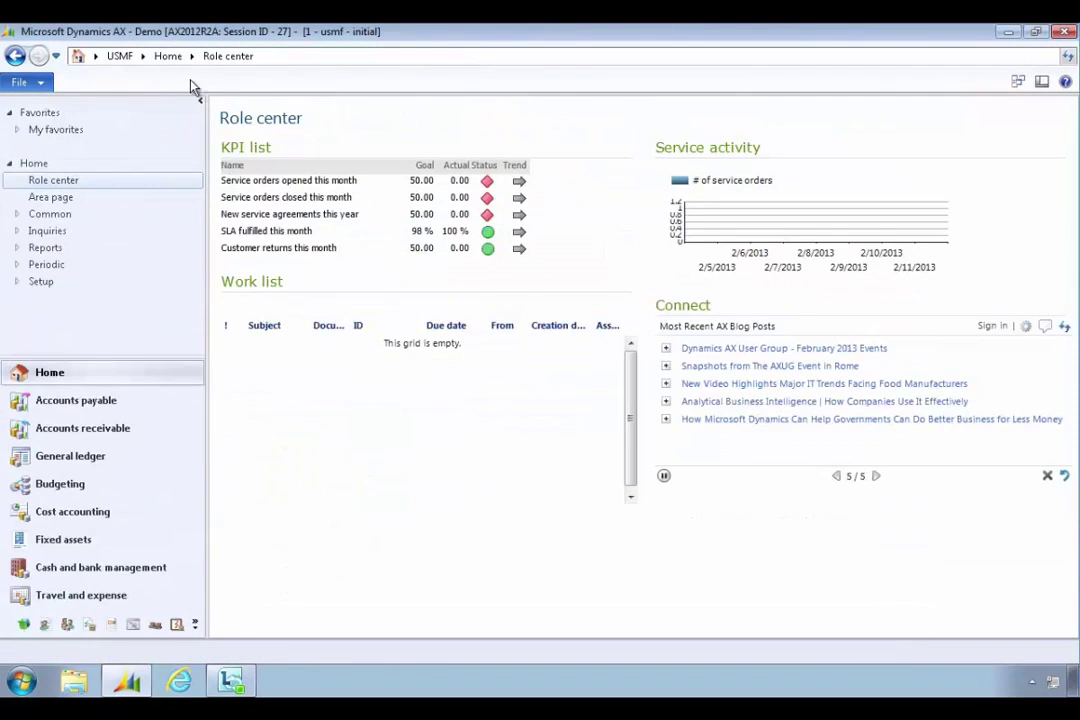
click(192, 57)
click(215, 94)
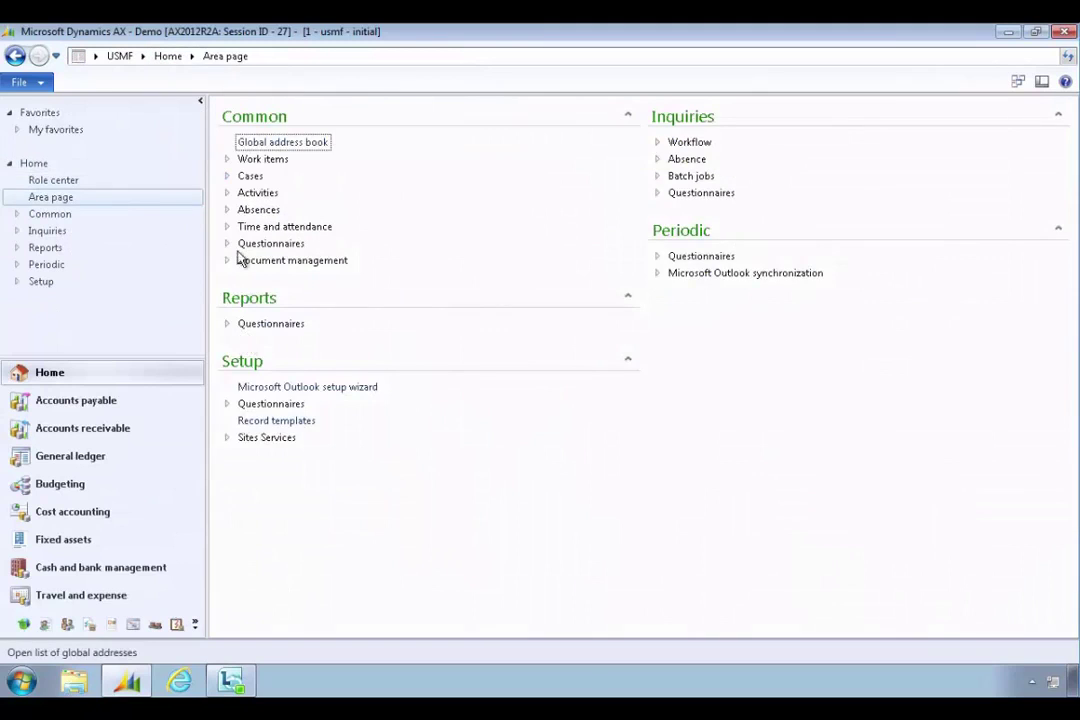
Expand Common > Cases on the Home area page, then move to the responsible employee's remote connection.
click(227, 176)
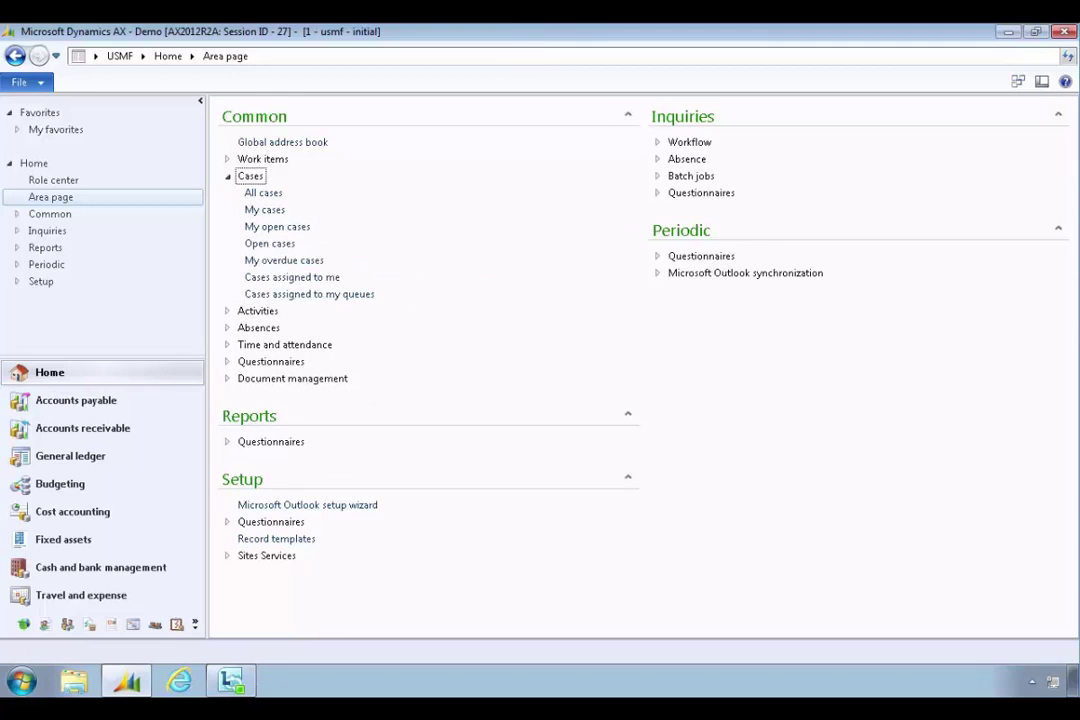
mouse_move(591, 29)
click(706, 33)
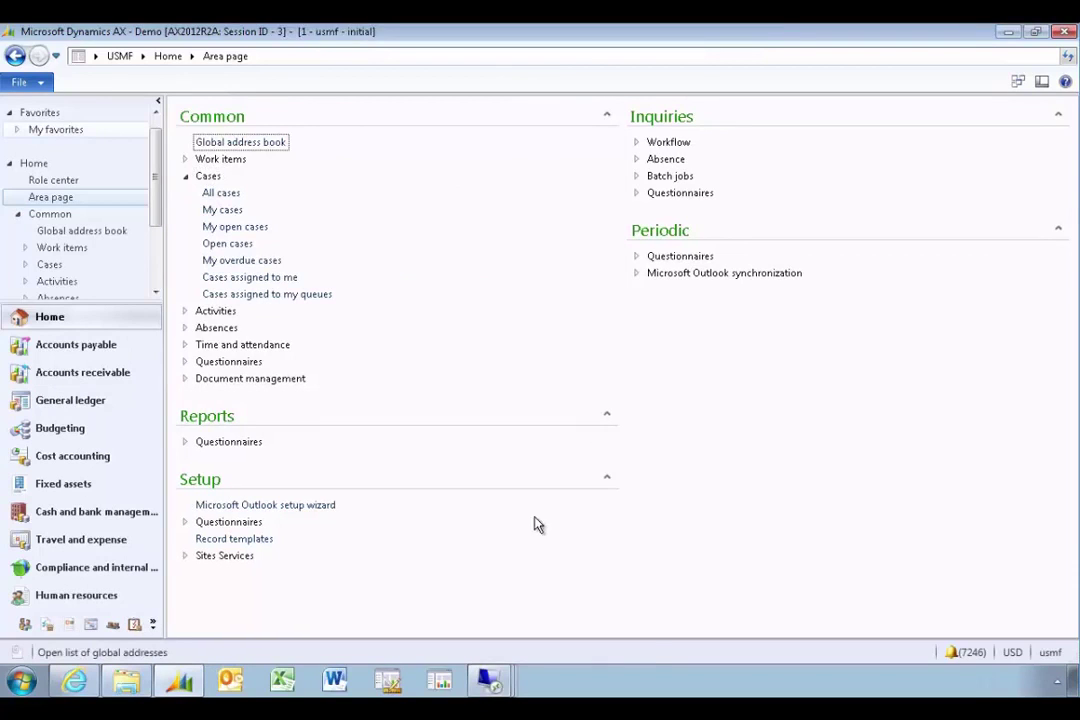
mouse_move(489, 680)
click(401, 505)
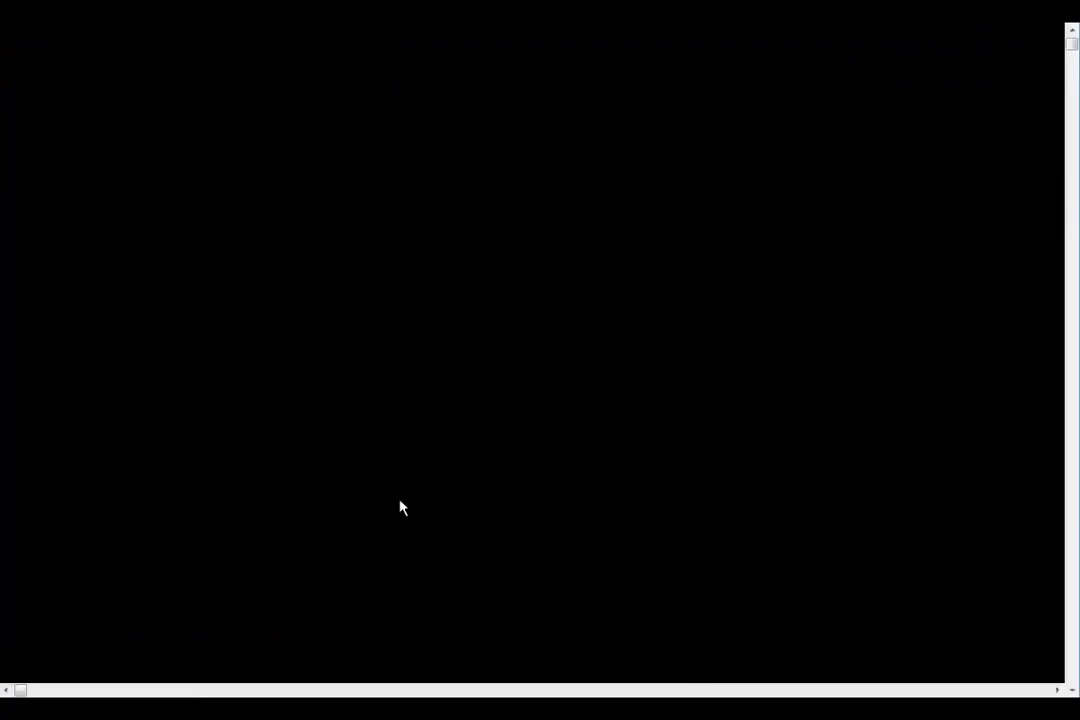
Open Turtle Wholesales' case 00002 from Home area page > Cases > My cases.
click(106, 376)
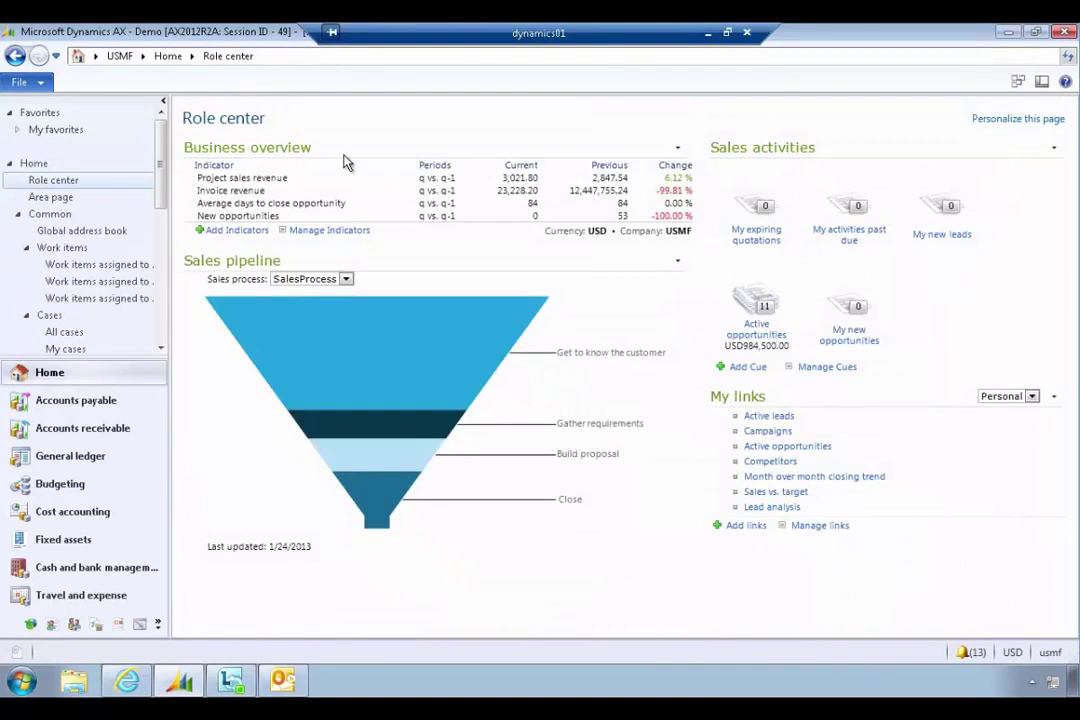
click(191, 56)
click(214, 94)
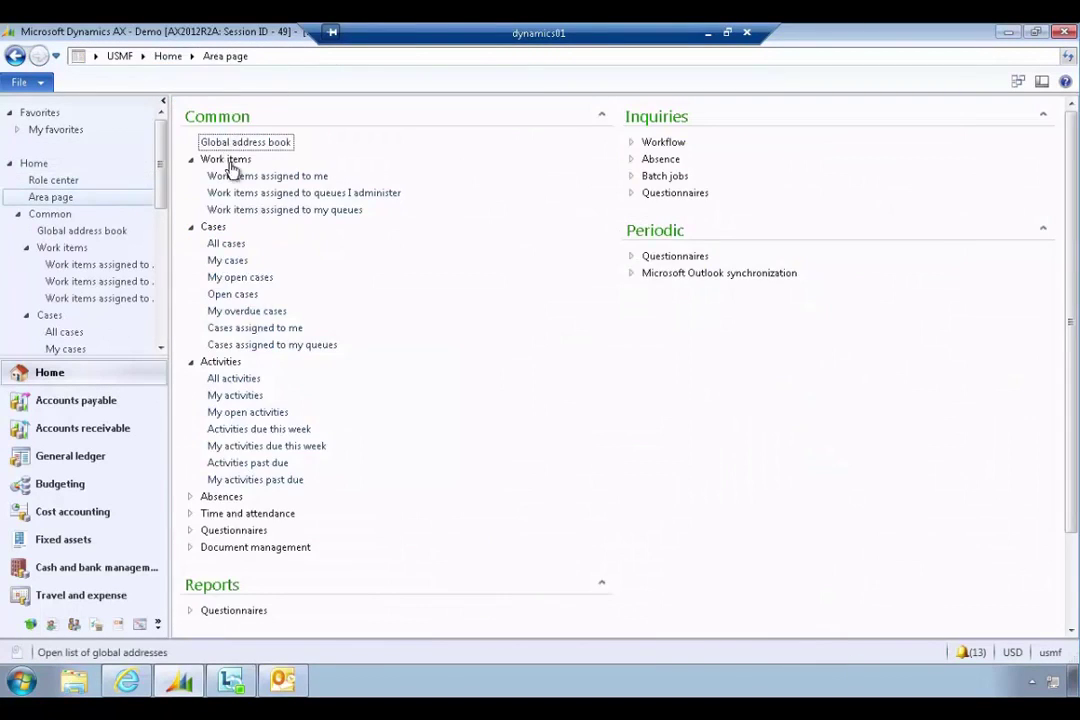
click(229, 262)
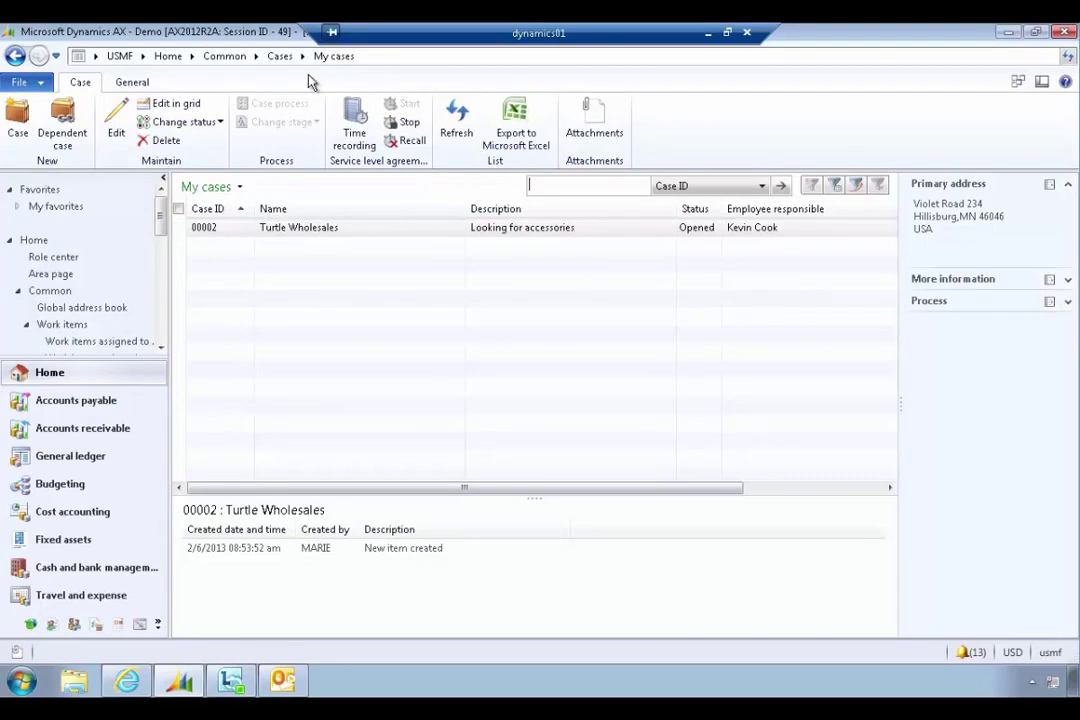
click(279, 229)
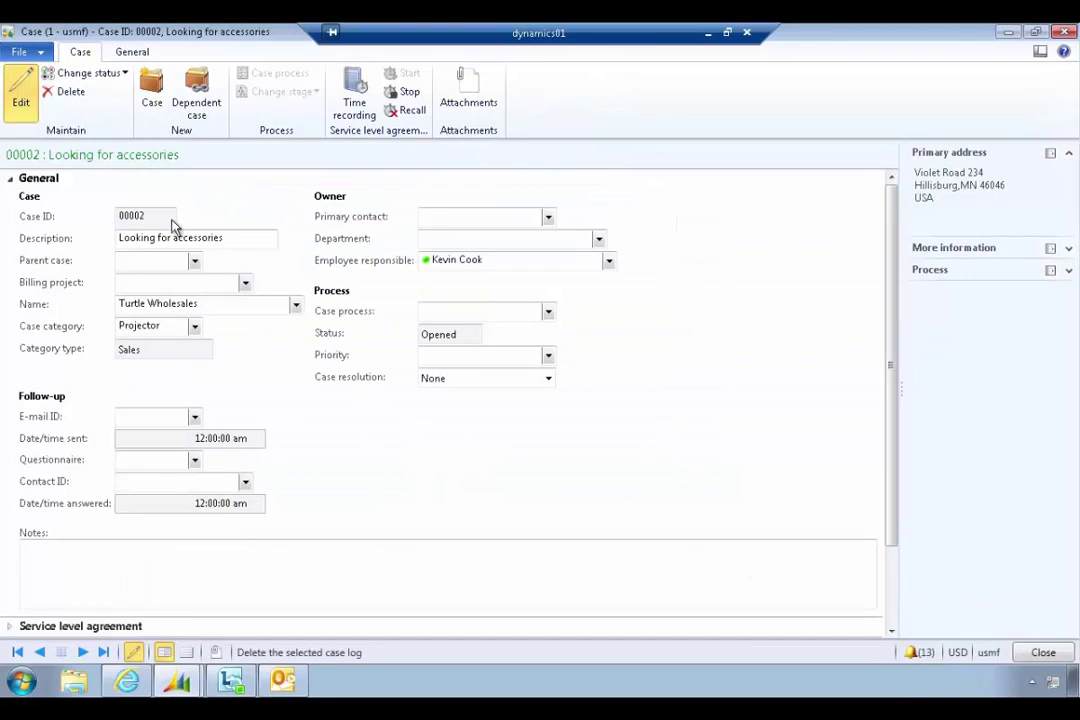
click(101, 74)
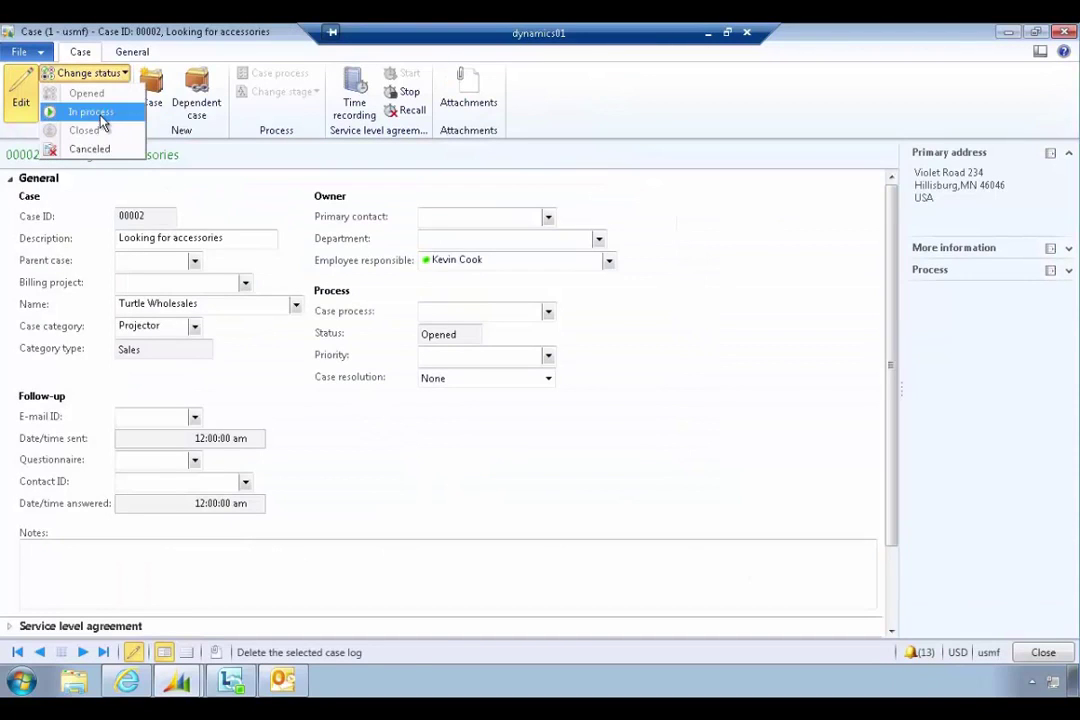
Set case 00002 to In process and expand its Case log.
click(100, 115)
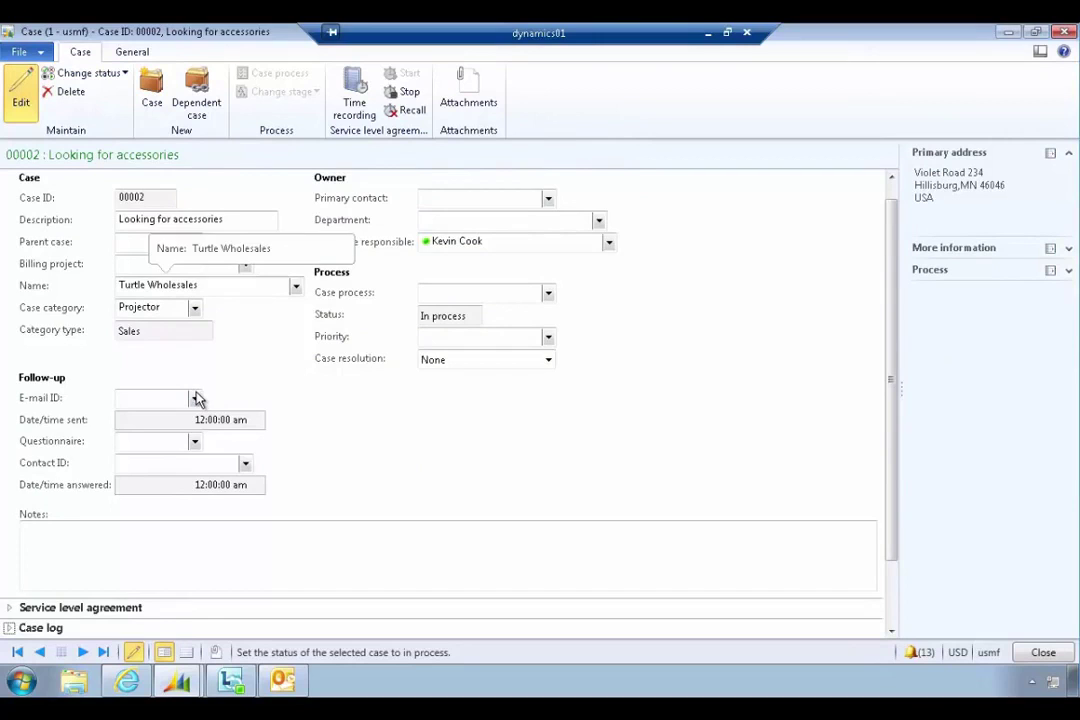
scroll(197, 398, down, 2)
click(72, 550)
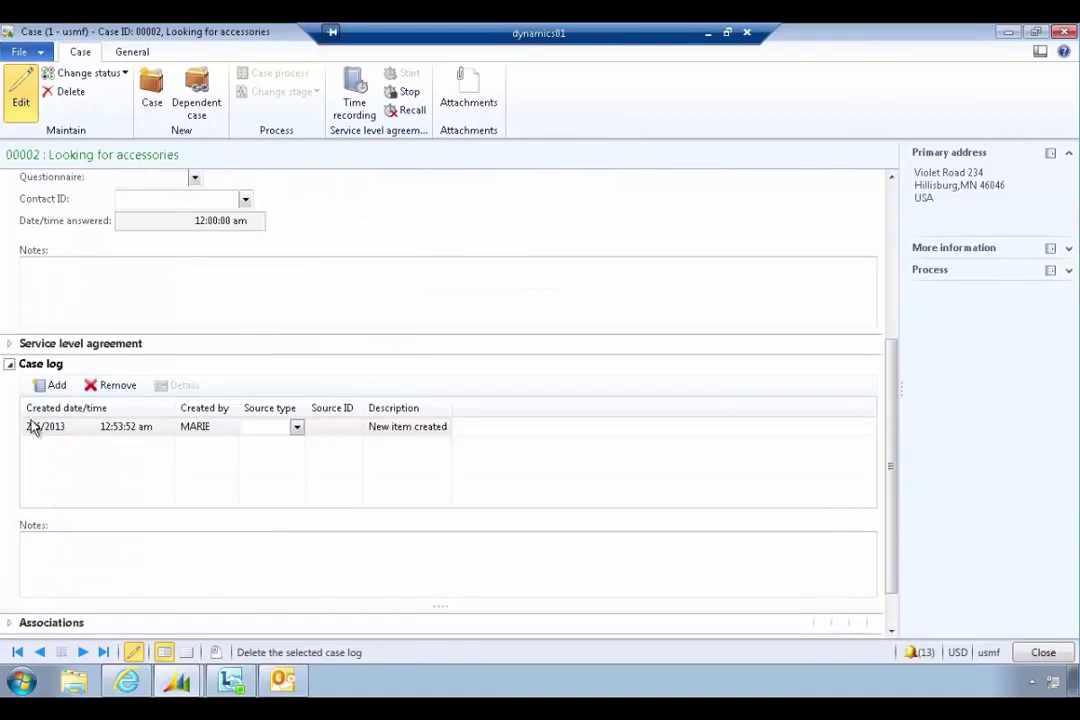
Add a Phone call log entry noting 'Called customer accessories in the box.'.
click(52, 387)
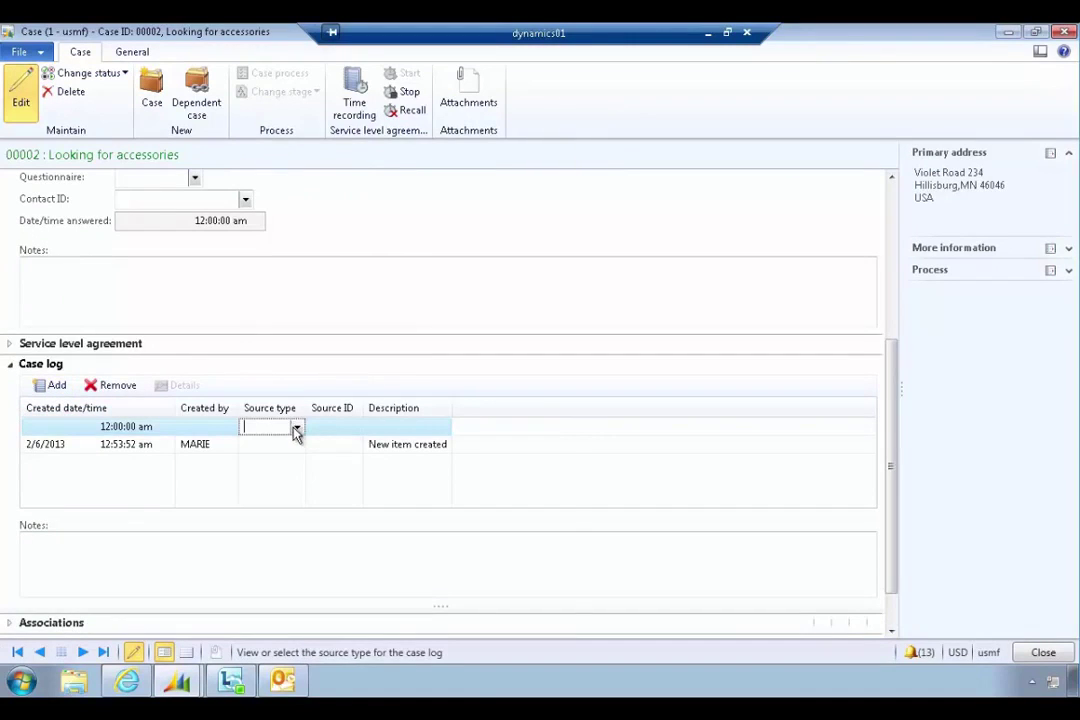
click(296, 430)
click(287, 519)
click(279, 549)
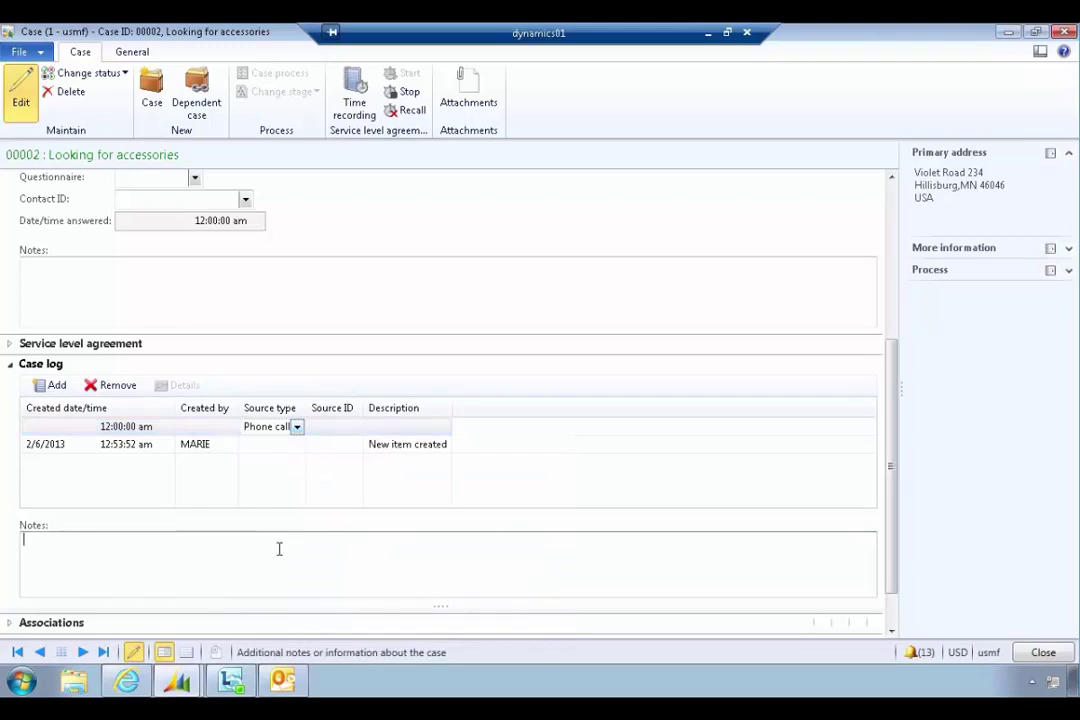
text(Called customer access)
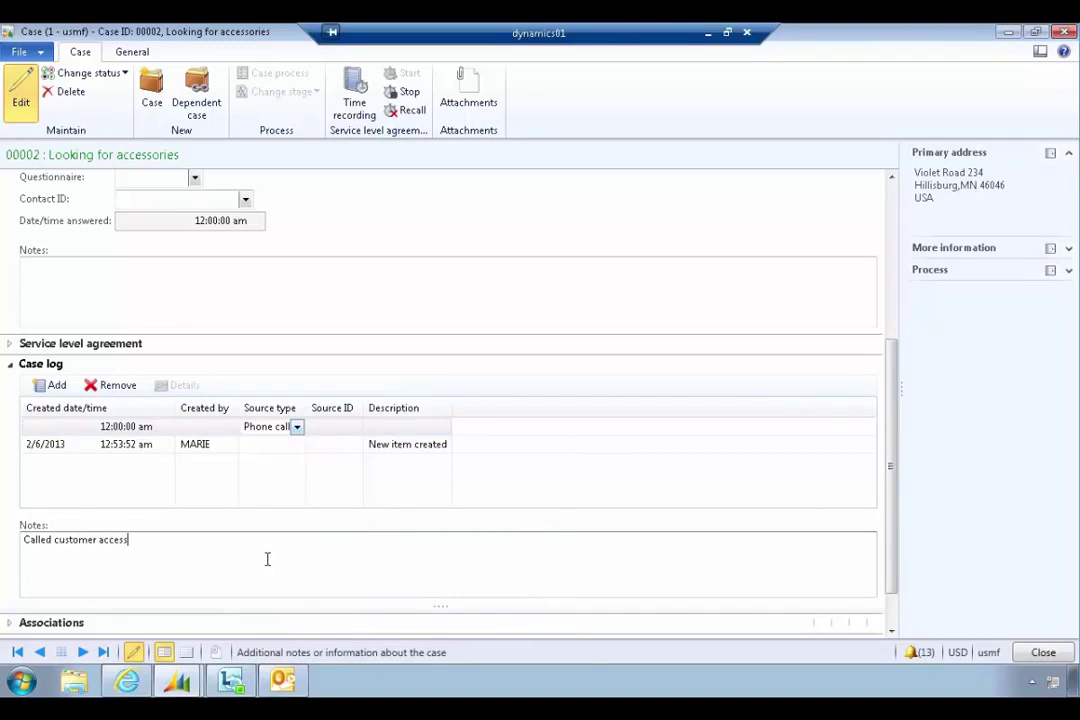
text(ories in the)
click(105, 75)
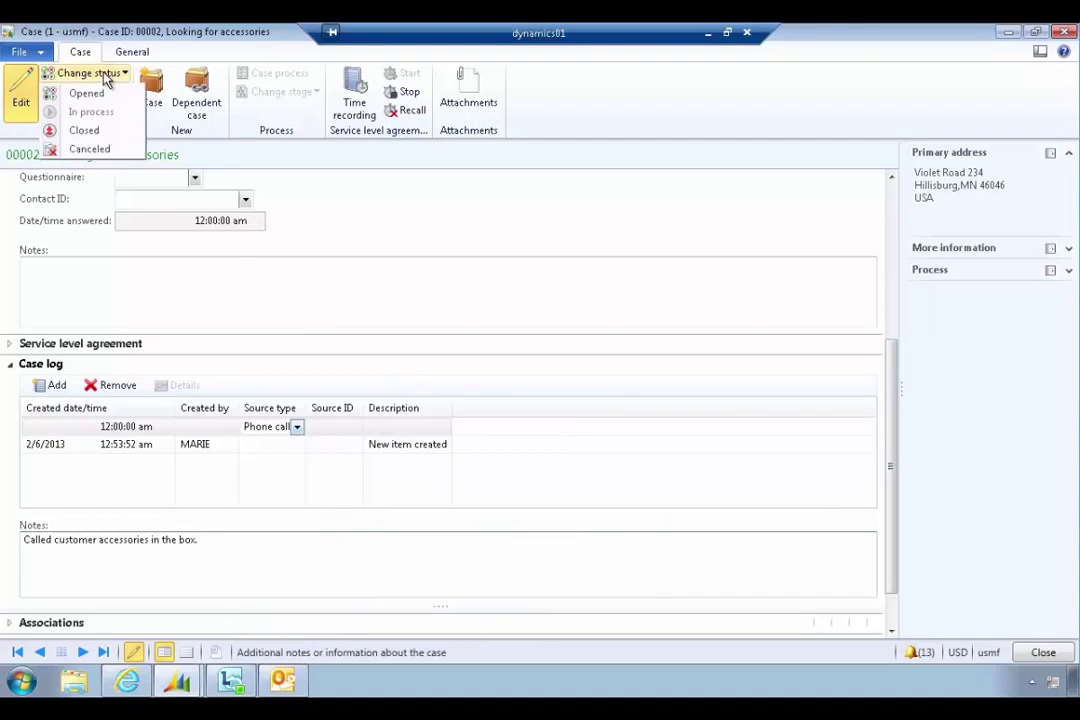
Set case 00002's status to Closed.
click(88, 130)
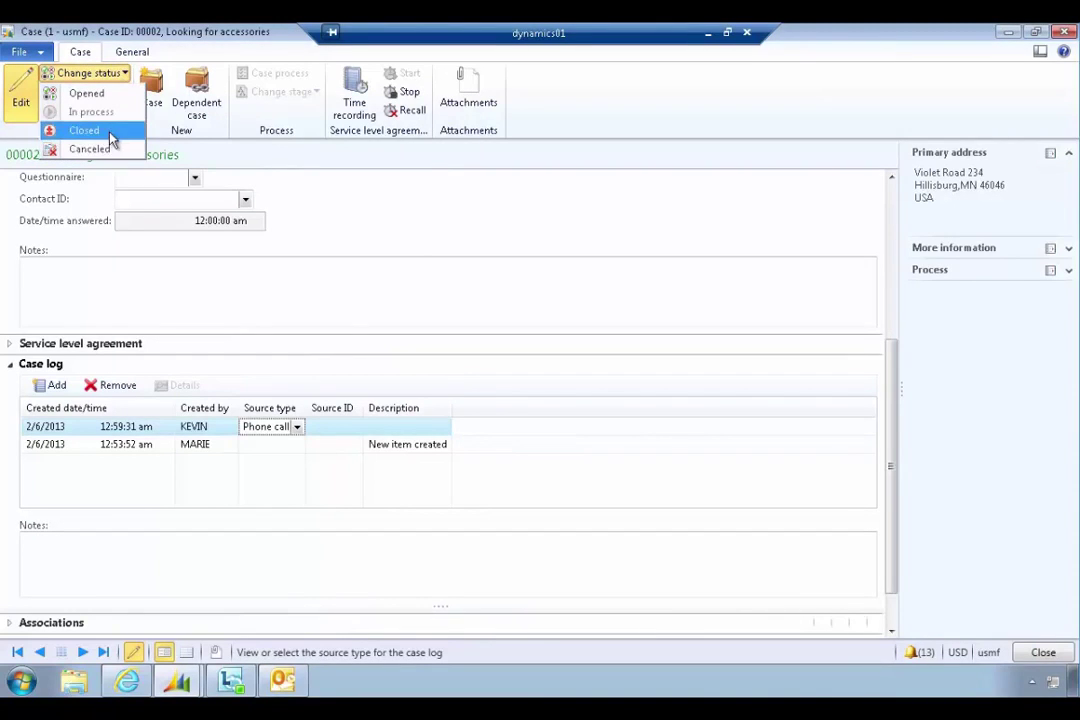
click(112, 140)
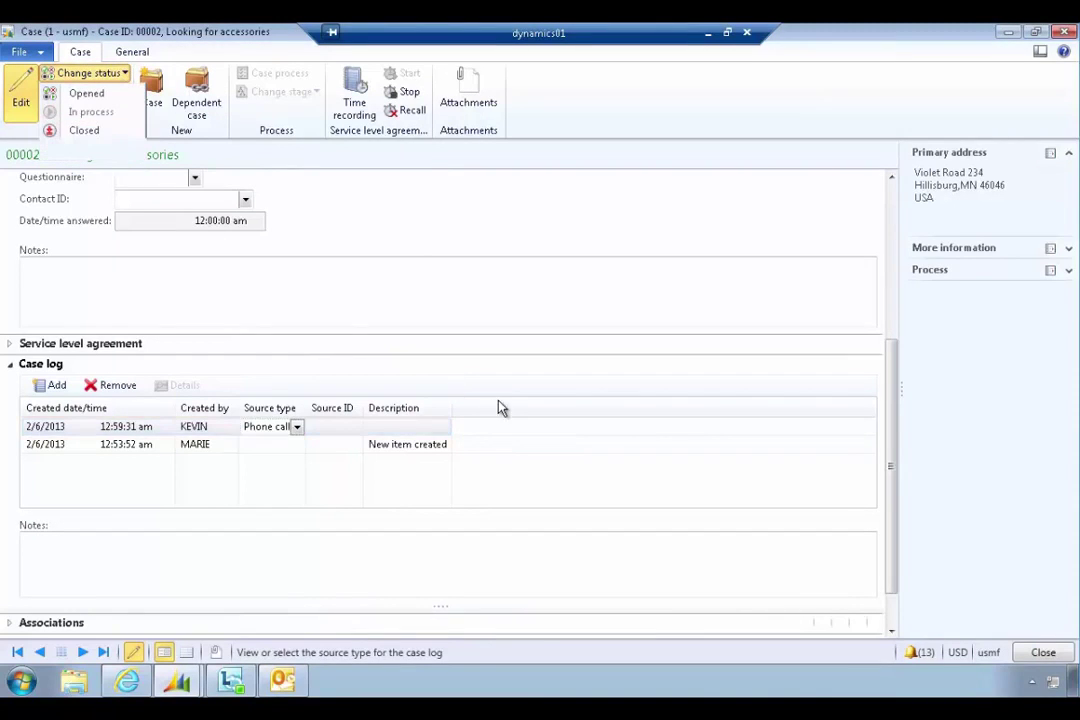
click(105, 73)
Reopen the case as Opened, confirm SLA time recording, then set it to In process.
click(117, 97)
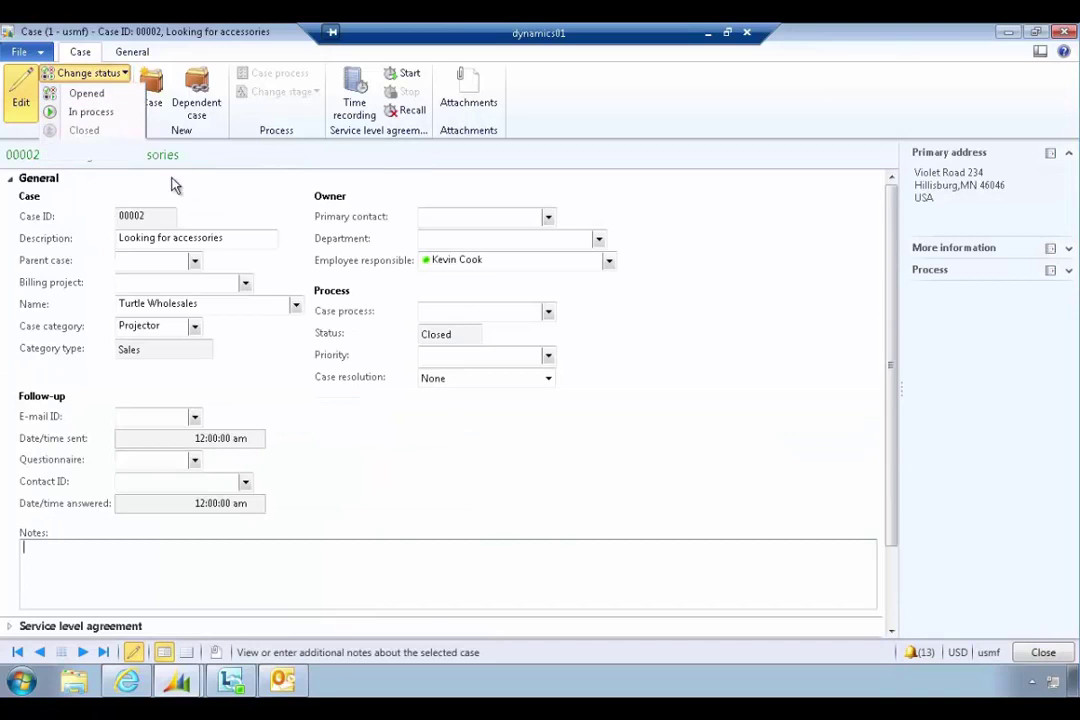
click(274, 313)
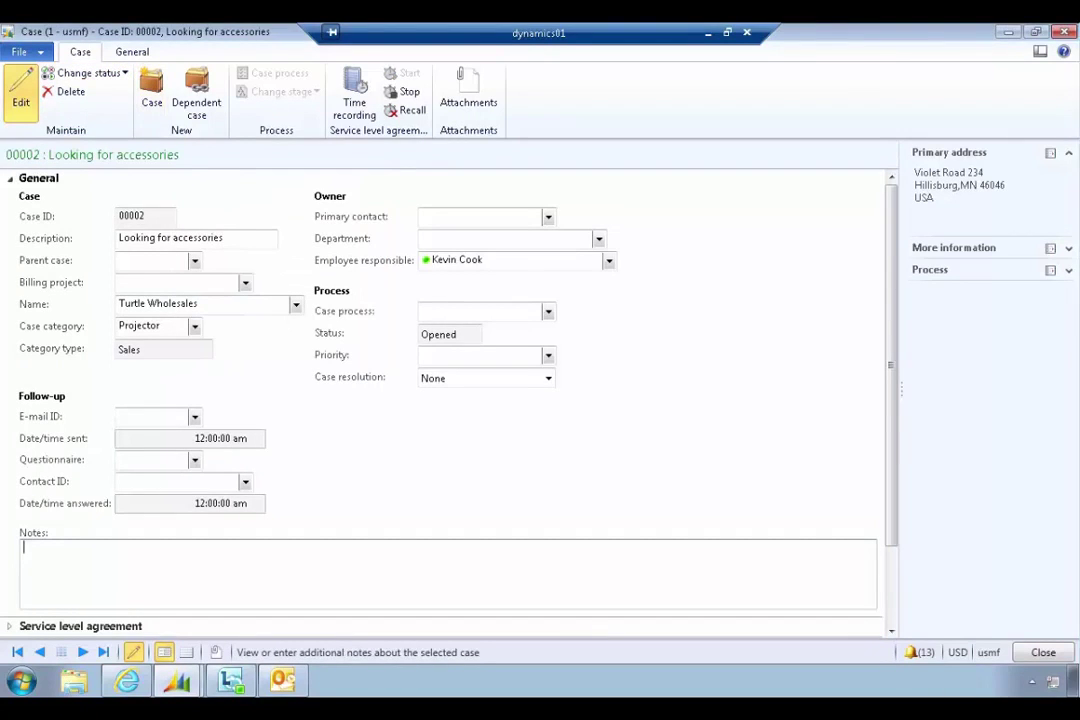
click(122, 80)
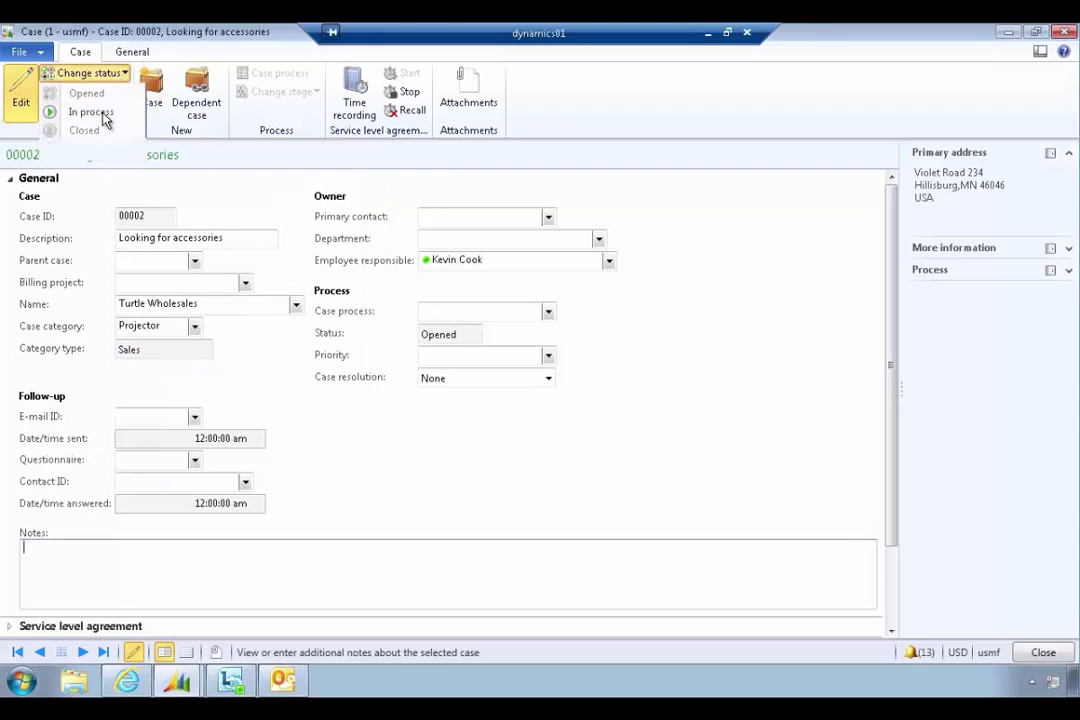
click(80, 111)
click(132, 51)
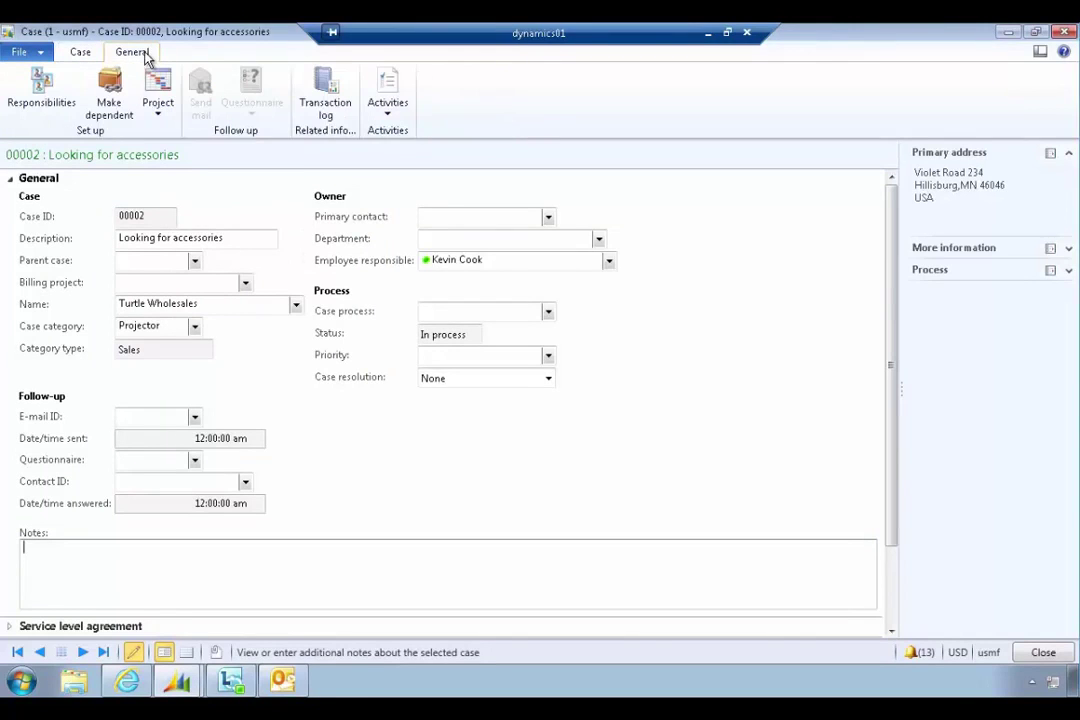
Schedule a new appointment activity, 00116, linked to case 00002.
click(389, 112)
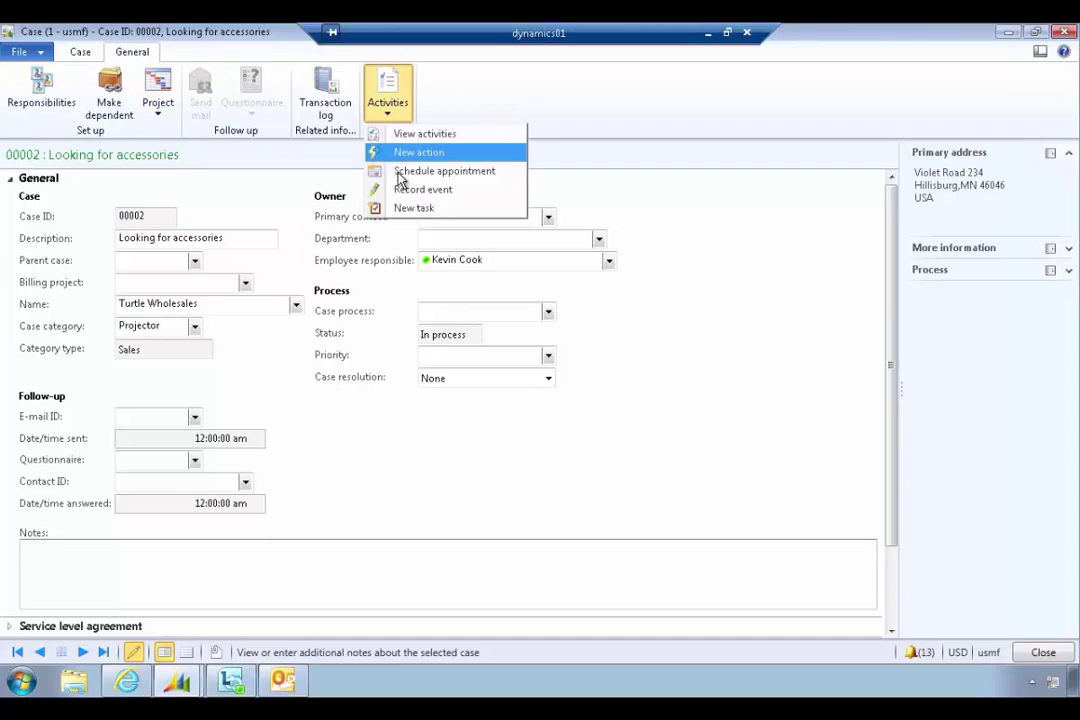
click(400, 172)
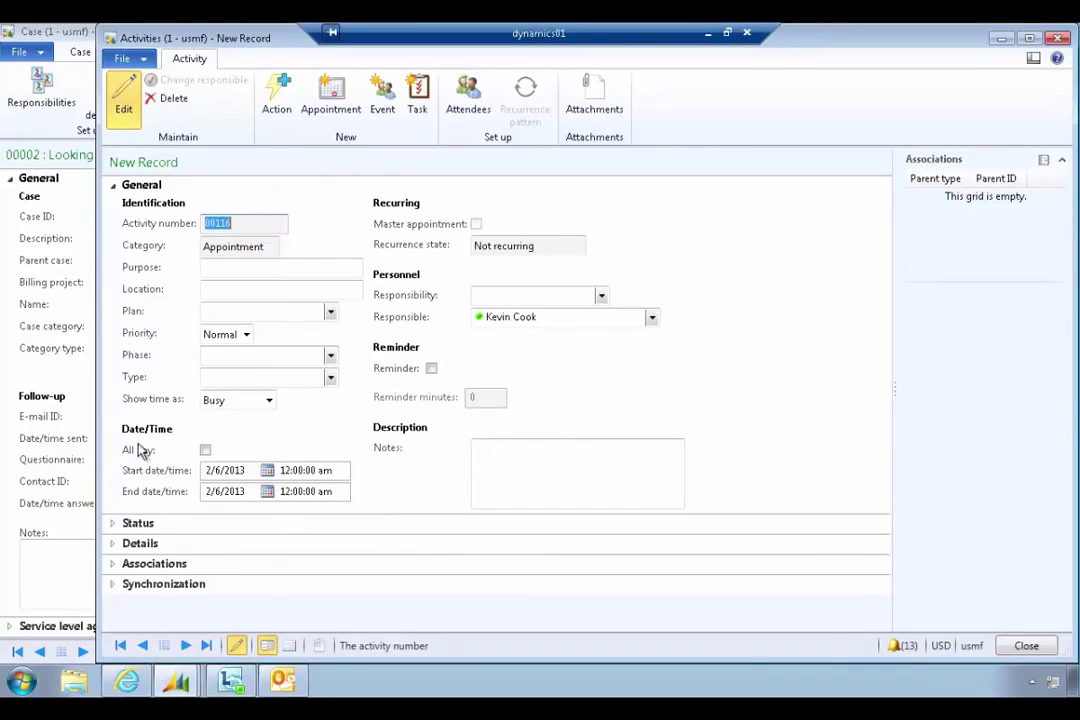
click(230, 267)
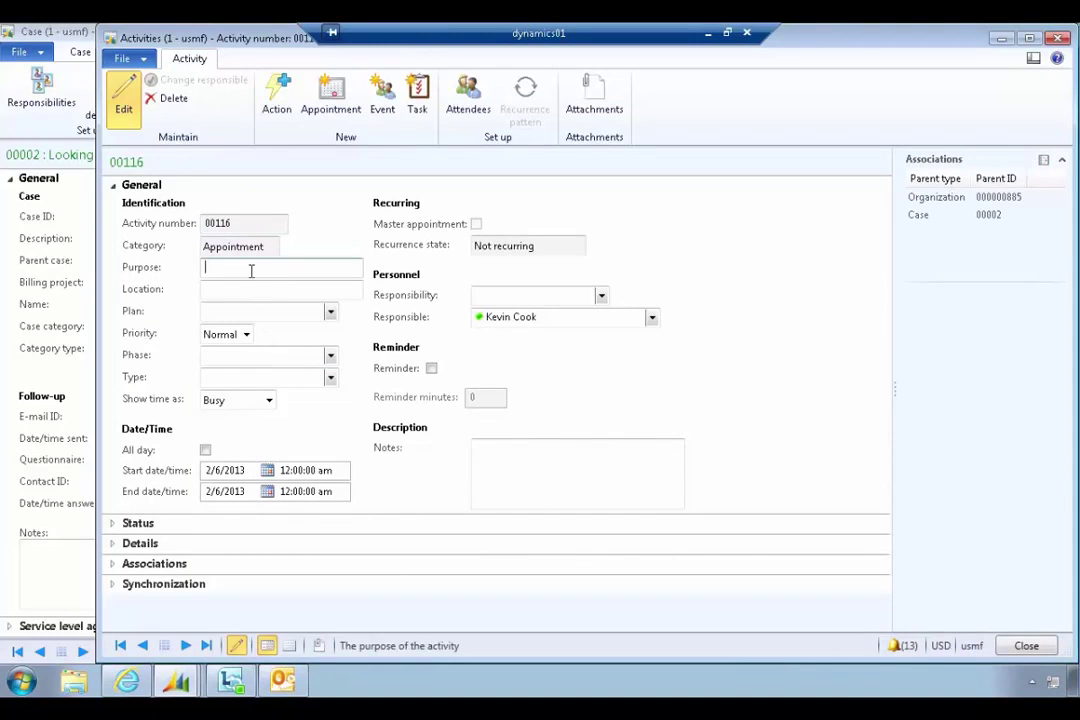
Enter the appointment purpose 'Meeting Customer on product' and location 'Their ofice'.
text(Meeting Customer)
key(BackSpace)
key(BackSpace)
key(BackSpace)
key(BackSpace)
key(BackSpace)
key(BackSpace)
key(BackSpace)
key(BackSpace)
key(BackSpace)
key(BackSpace)
text(ustomer)
key(Tab)
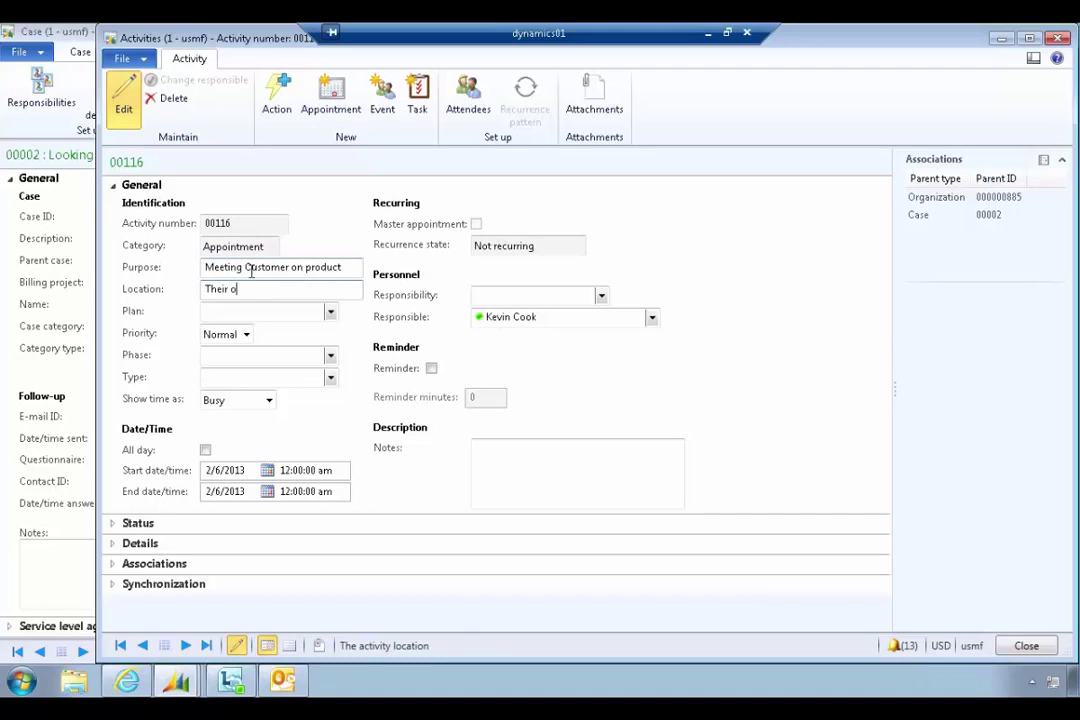
key(Tab)
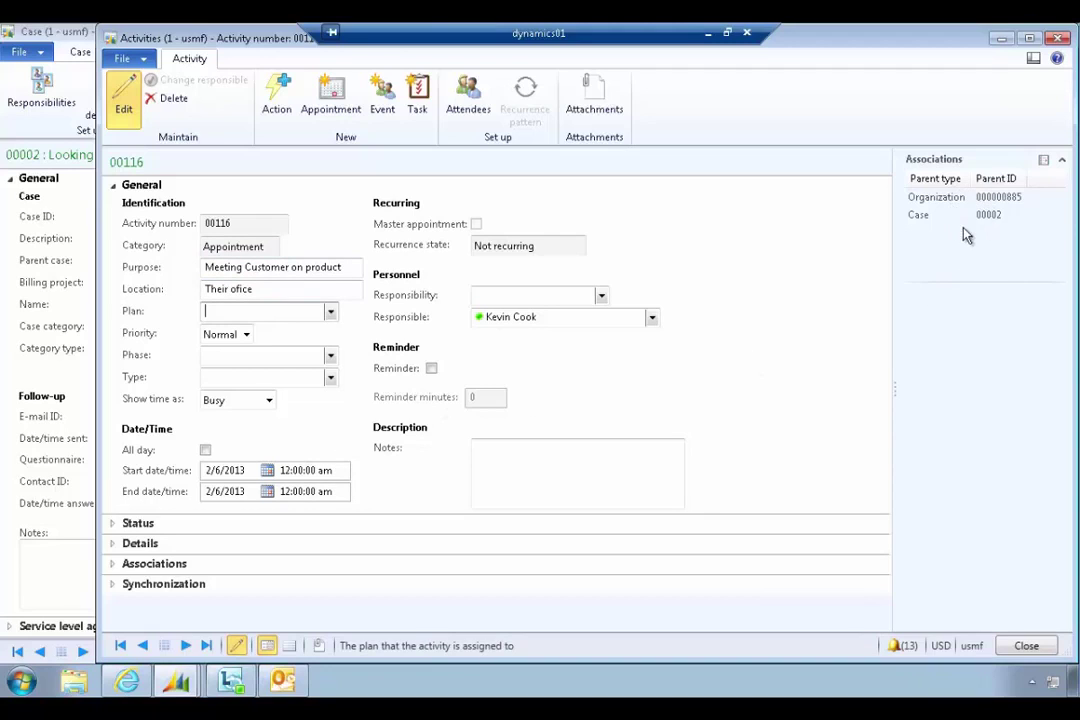
click(621, 444)
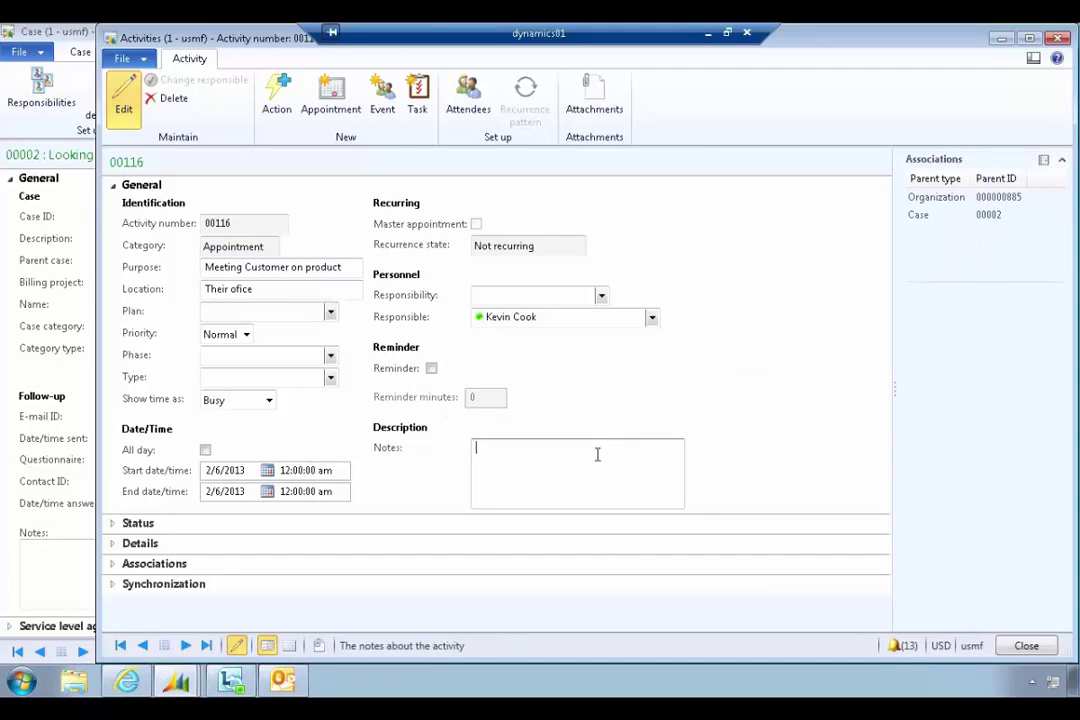
Make the appointment all day on 2/8/2013 and close it.
click(267, 470)
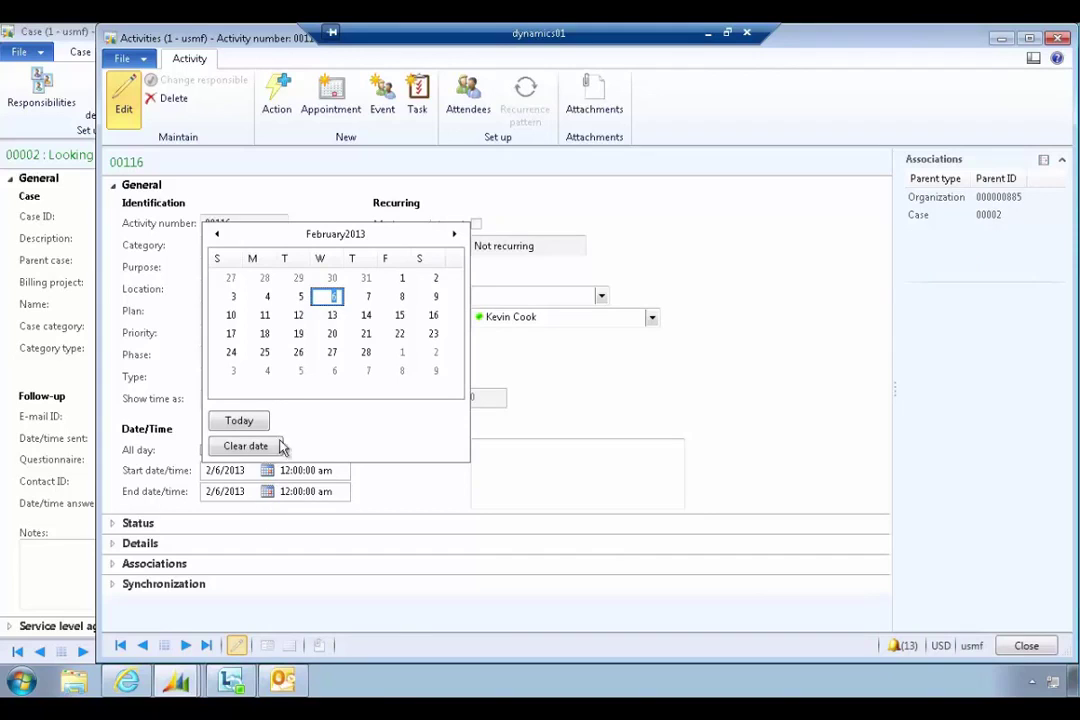
click(368, 296)
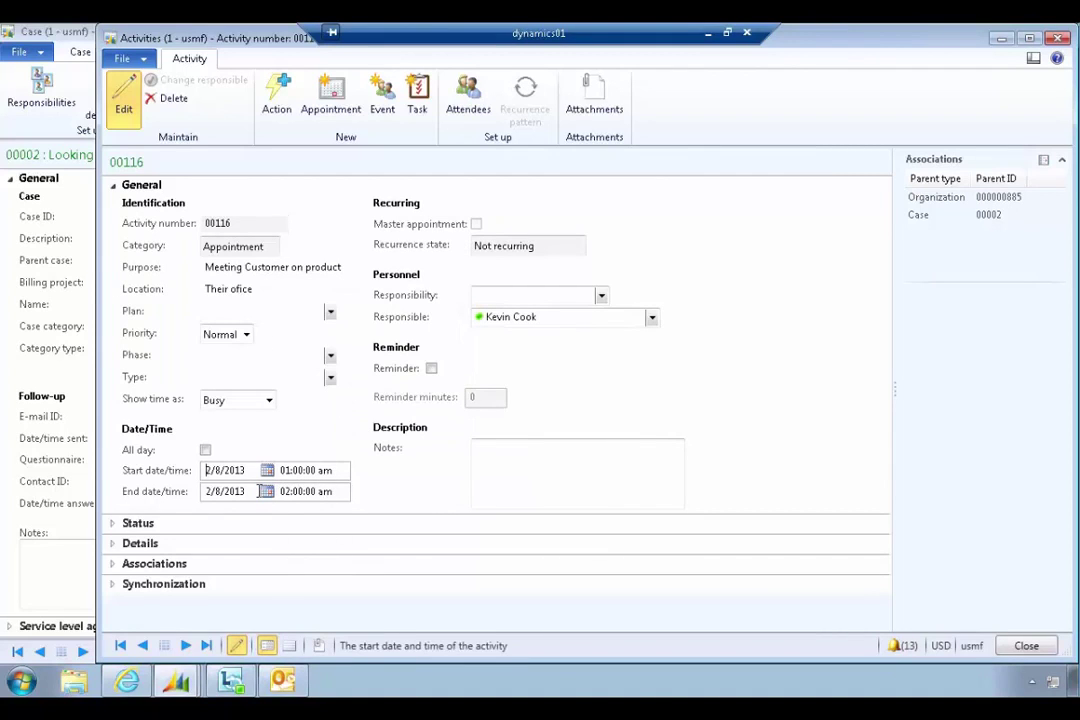
click(205, 452)
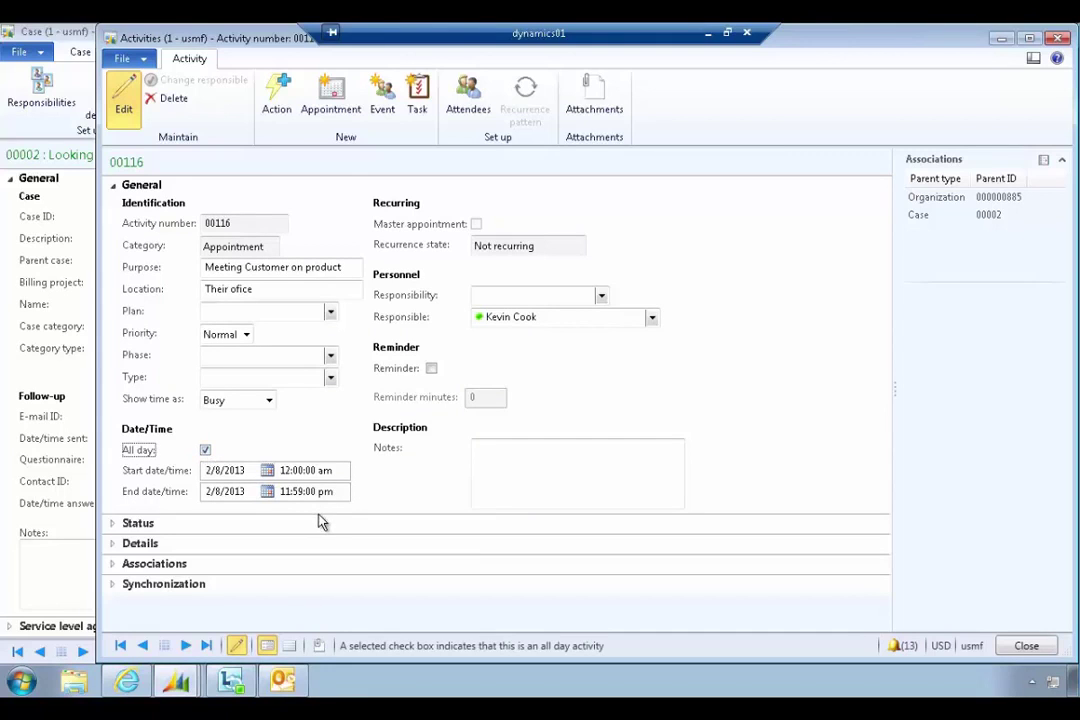
click(520, 462)
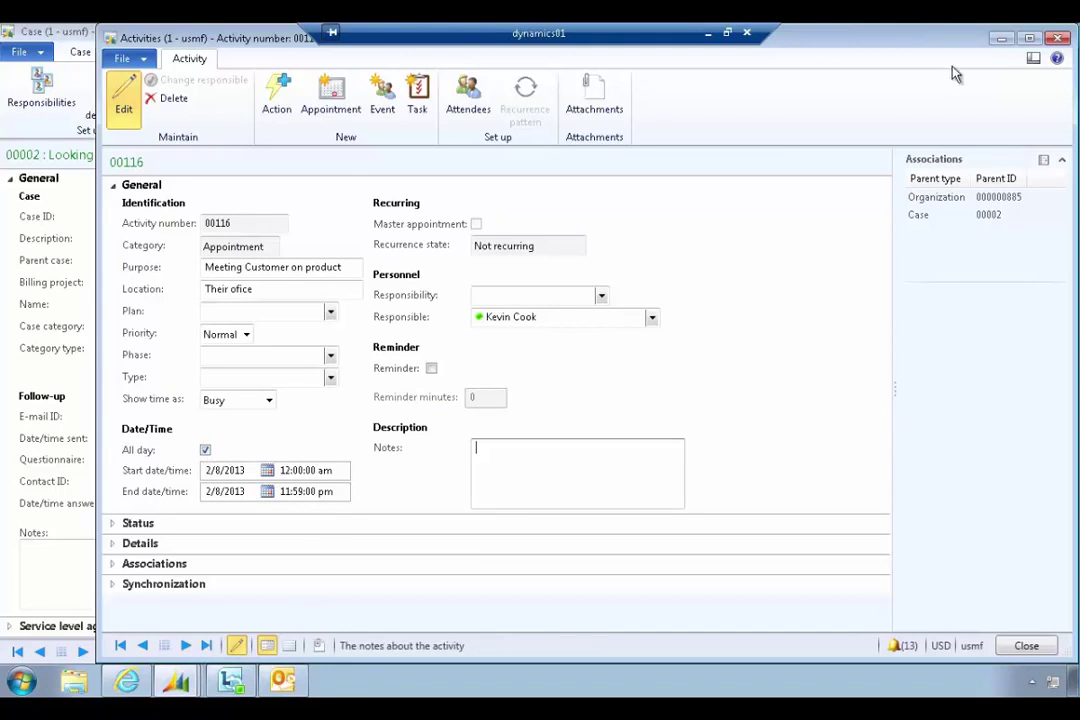
click(1058, 39)
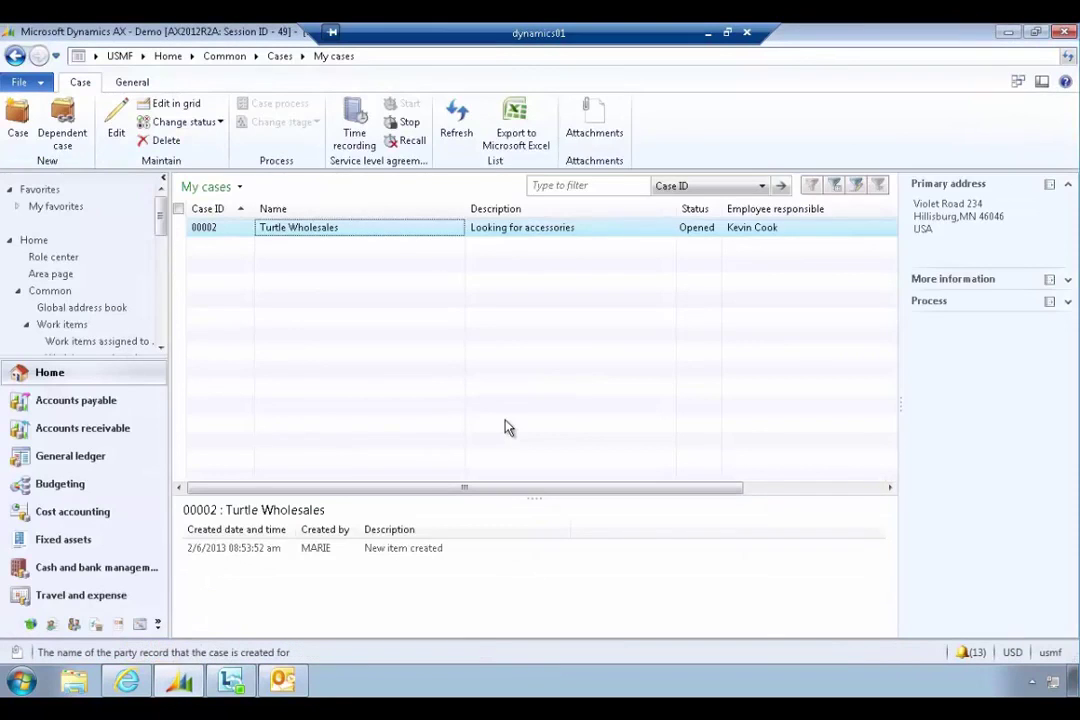
From the Home area page, open and cancel Outlook synchronization, then open My cases.
click(191, 57)
click(218, 94)
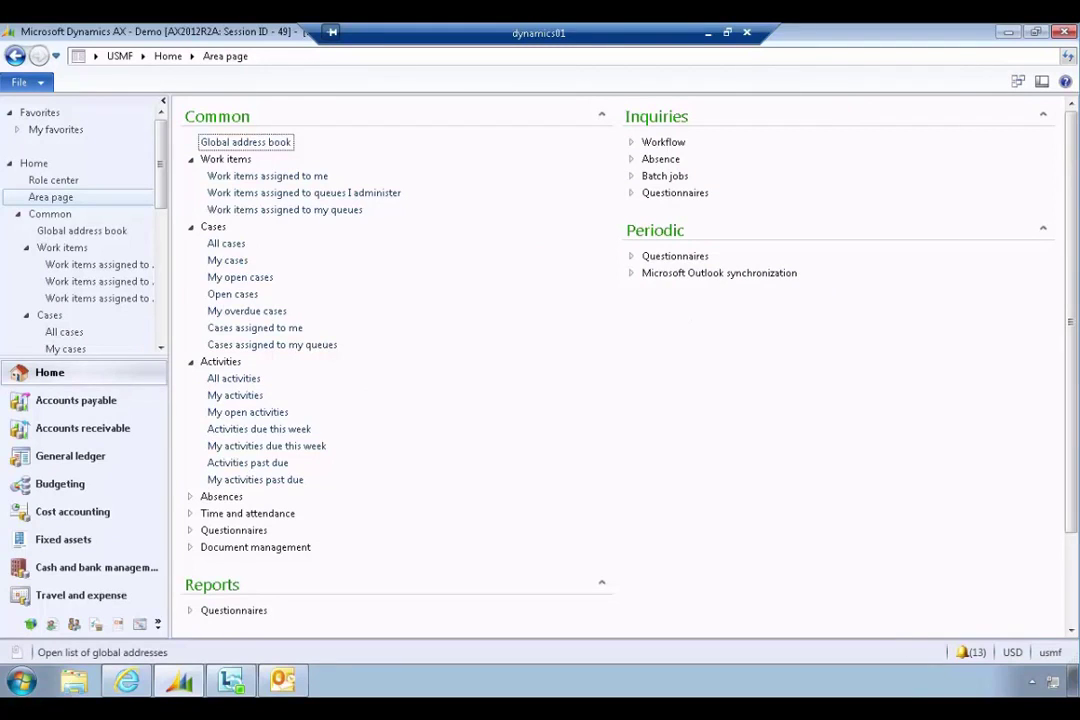
click(719, 273)
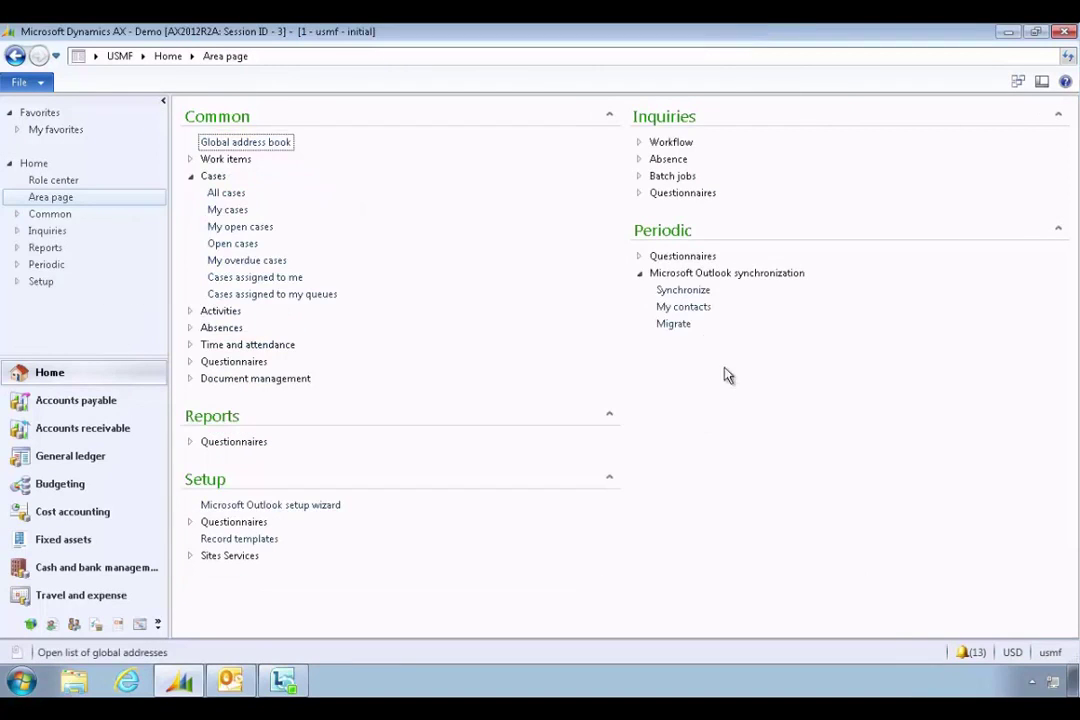
click(680, 292)
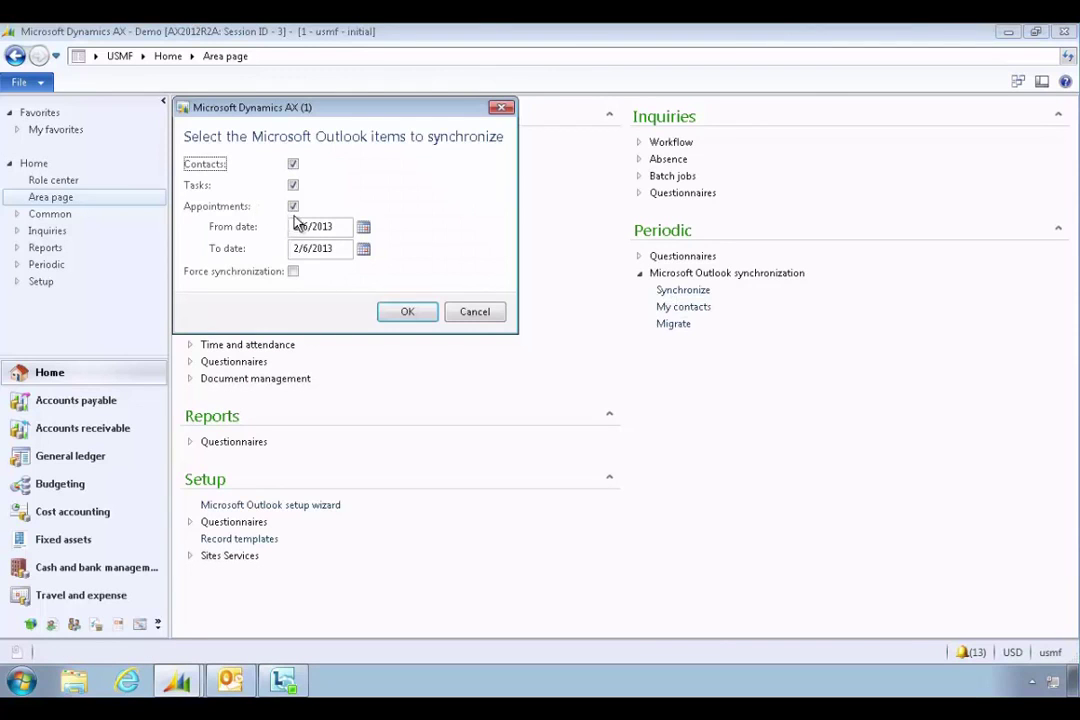
drag(350, 113, 660, 292)
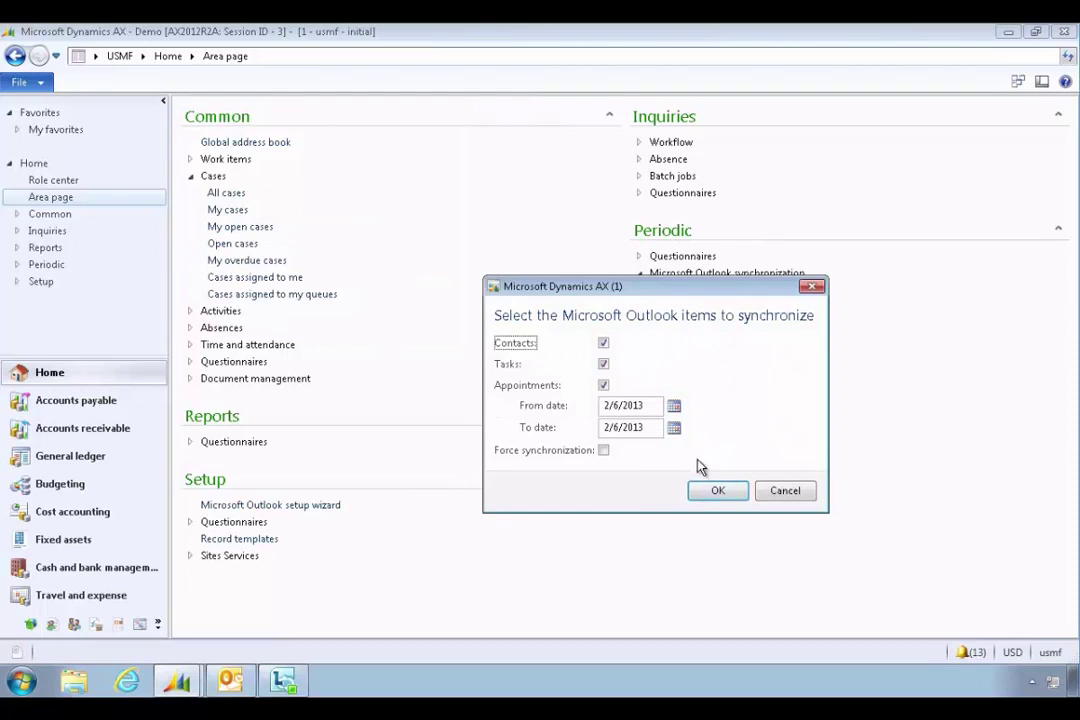
click(785, 492)
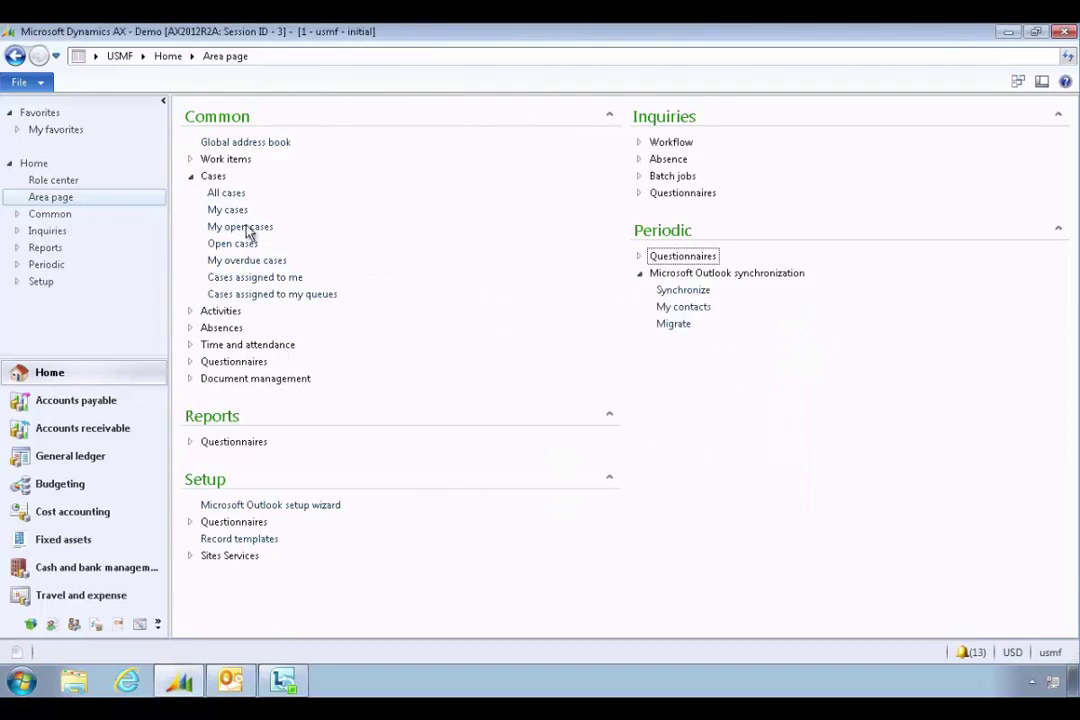
click(227, 210)
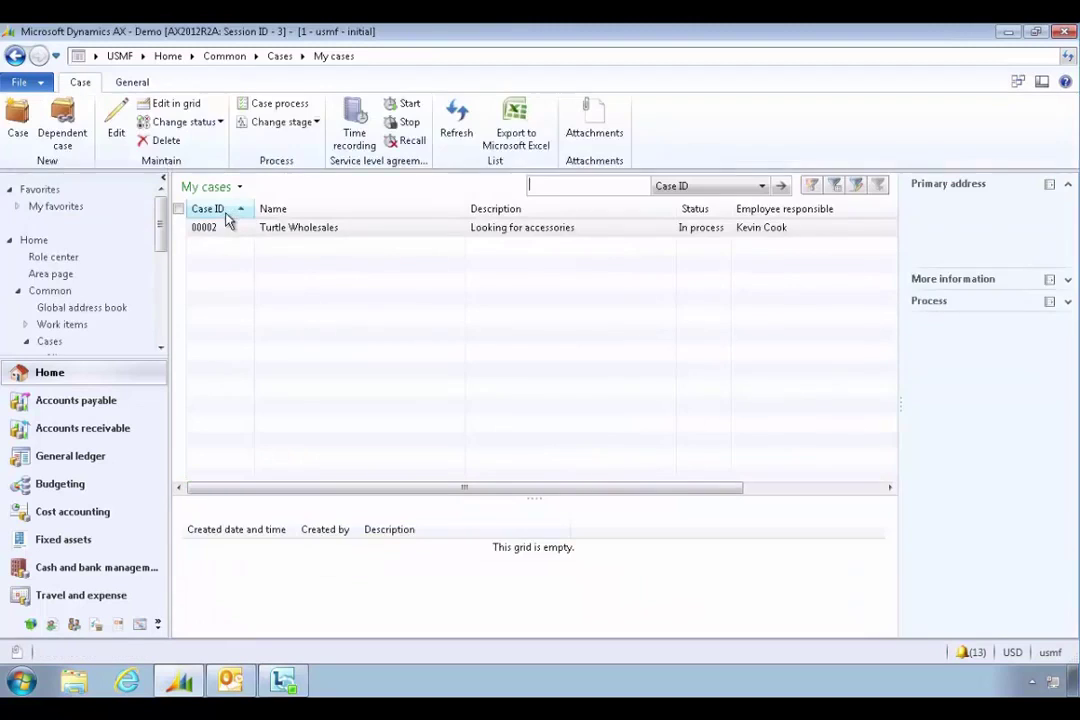
Open case 00002, expand its Associations, and show the General tab's Activities choices.
click(230, 229)
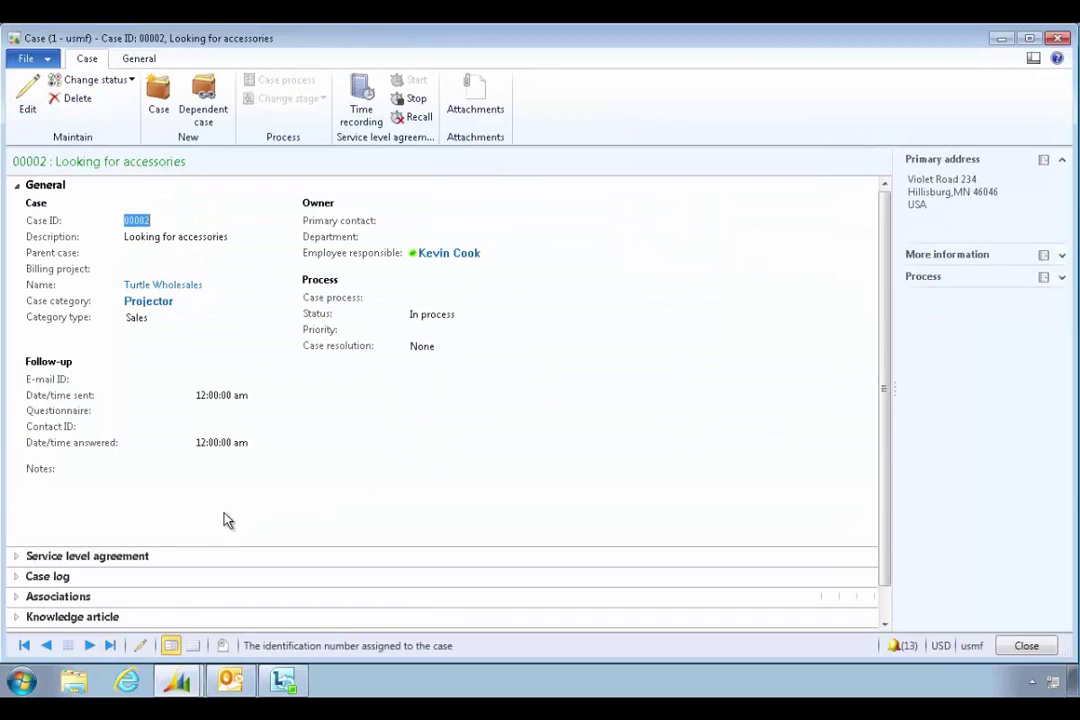
click(58, 596)
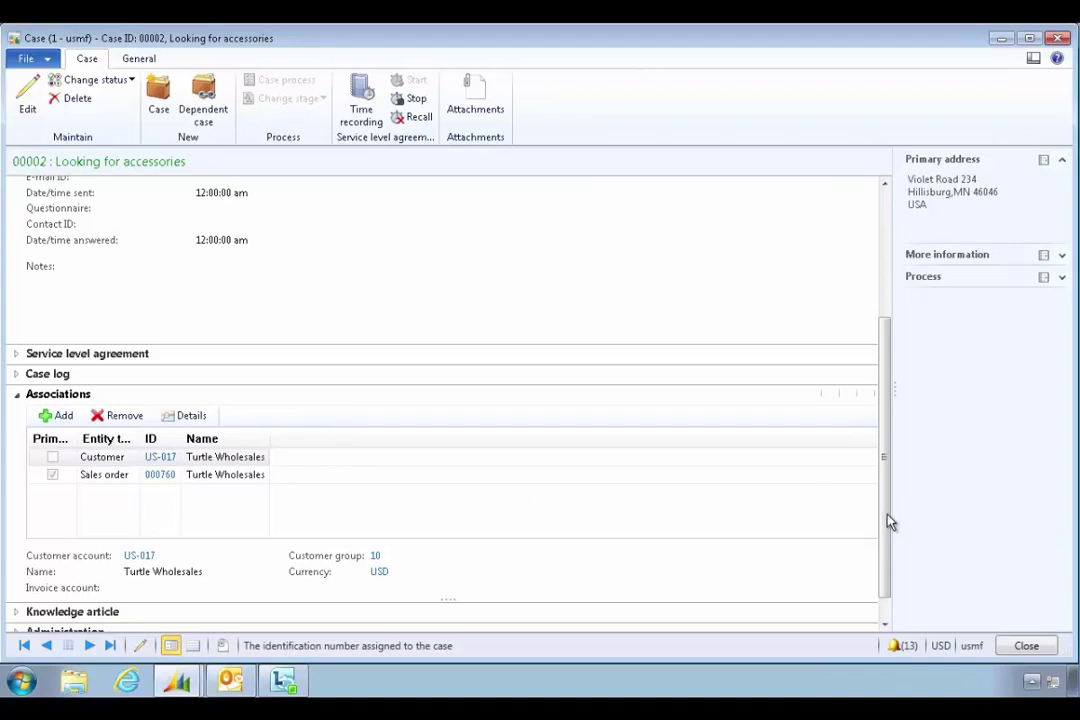
drag(884, 491, 884, 402)
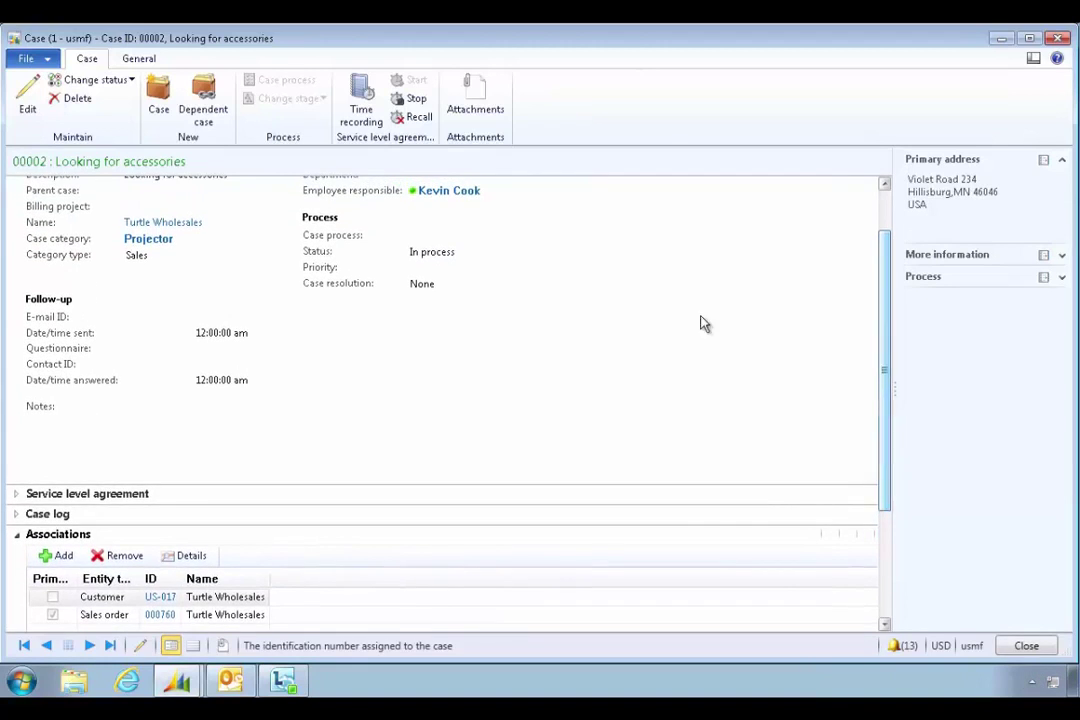
click(137, 60)
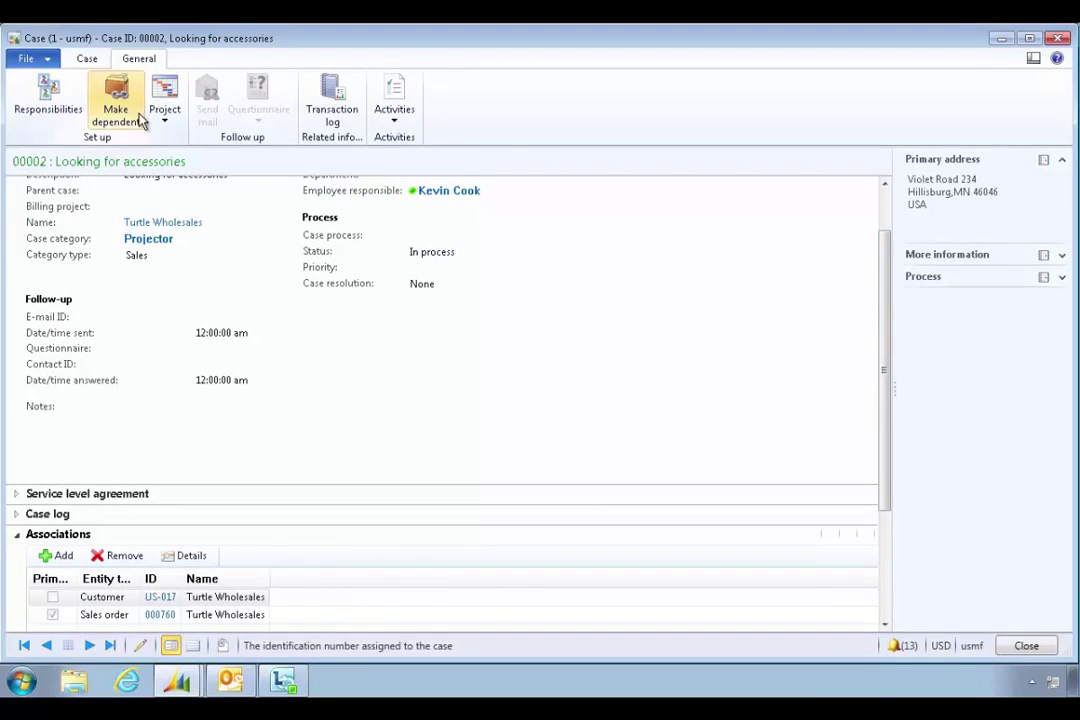
click(391, 118)
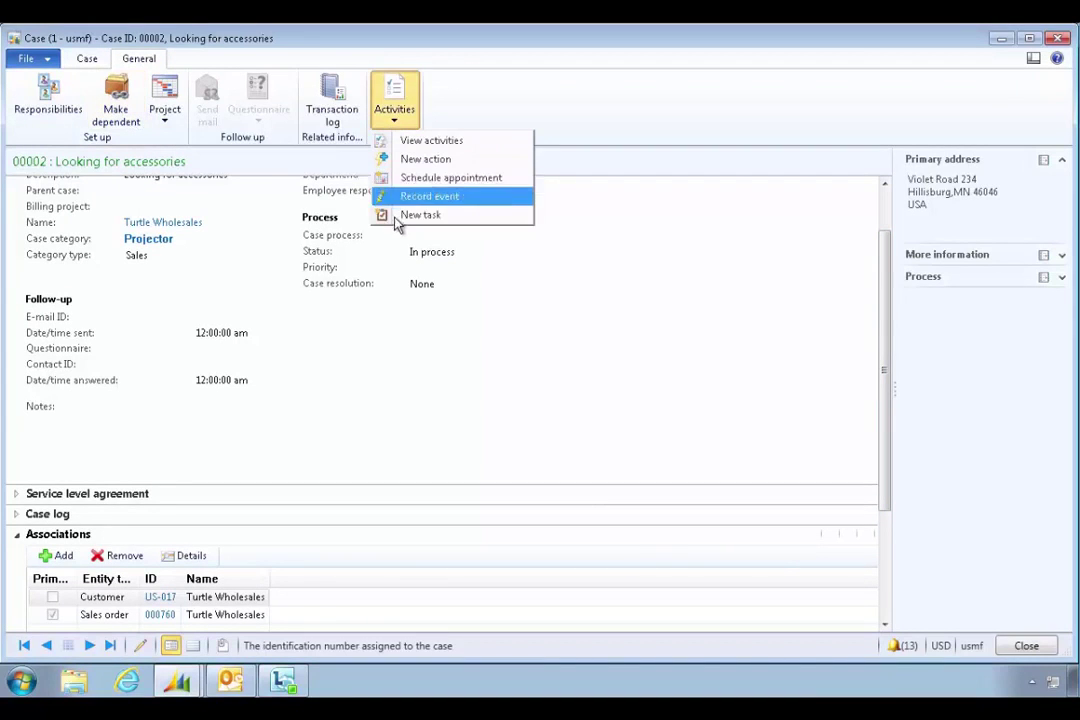